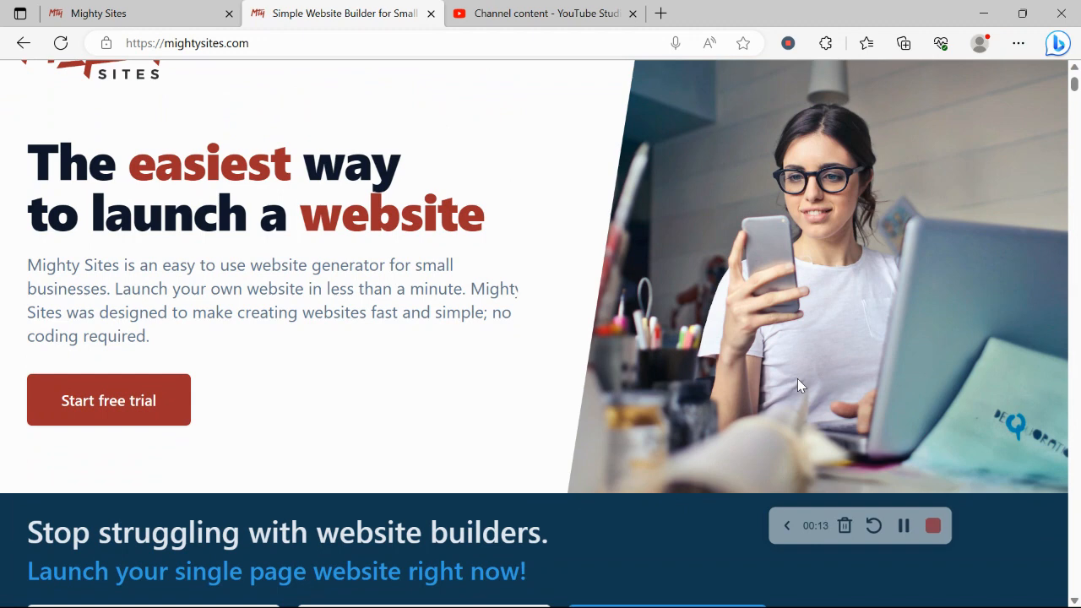
- Scroll through the Instant templates page and select its heading text
scroll(799, 382, down, 4)
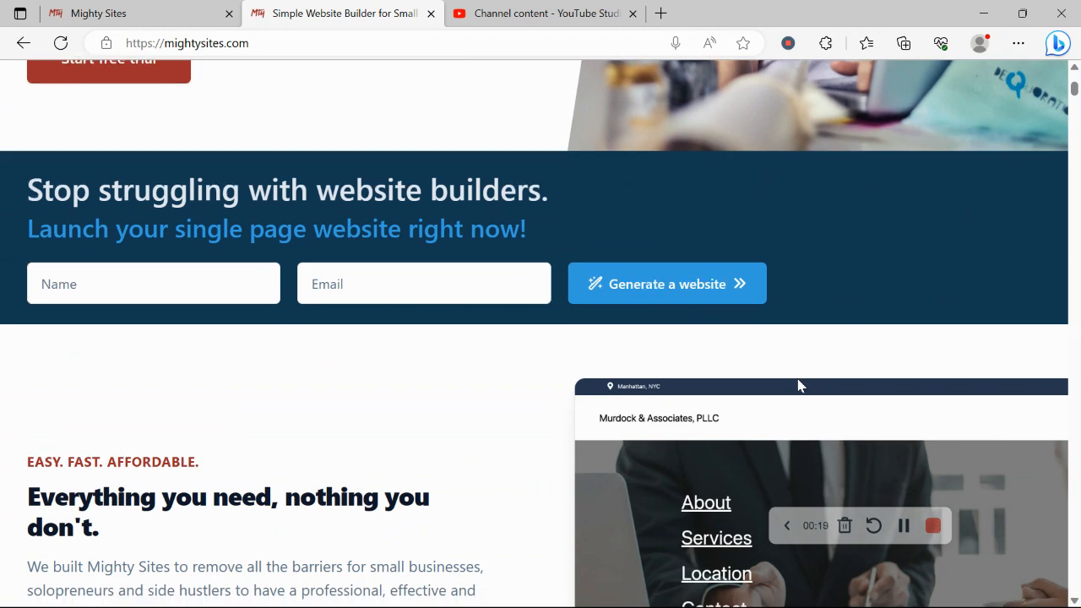
scroll(798, 385, down, 1)
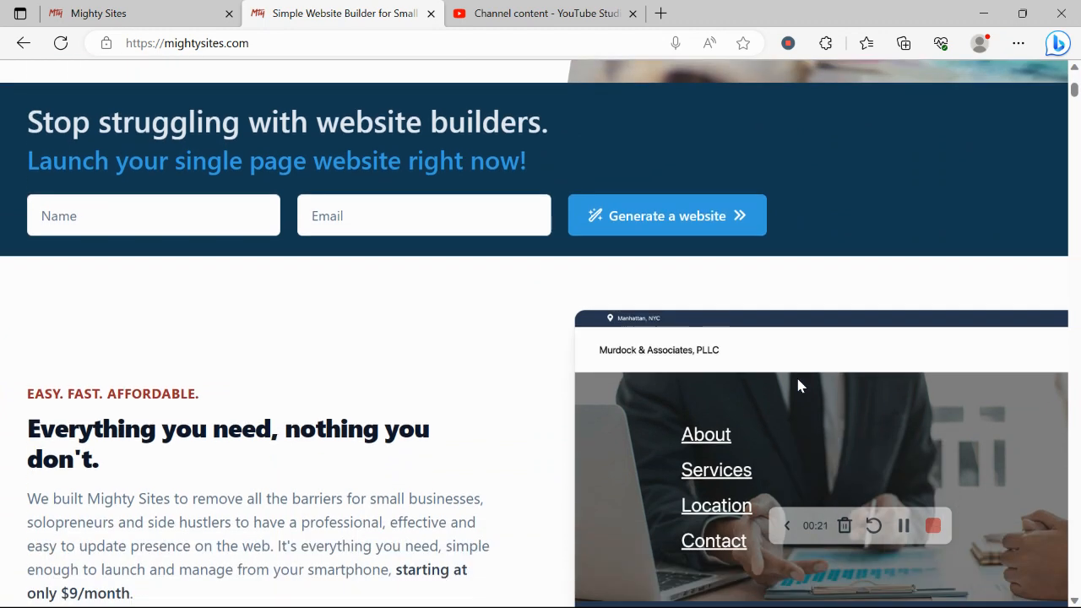
scroll(799, 385, down, 2)
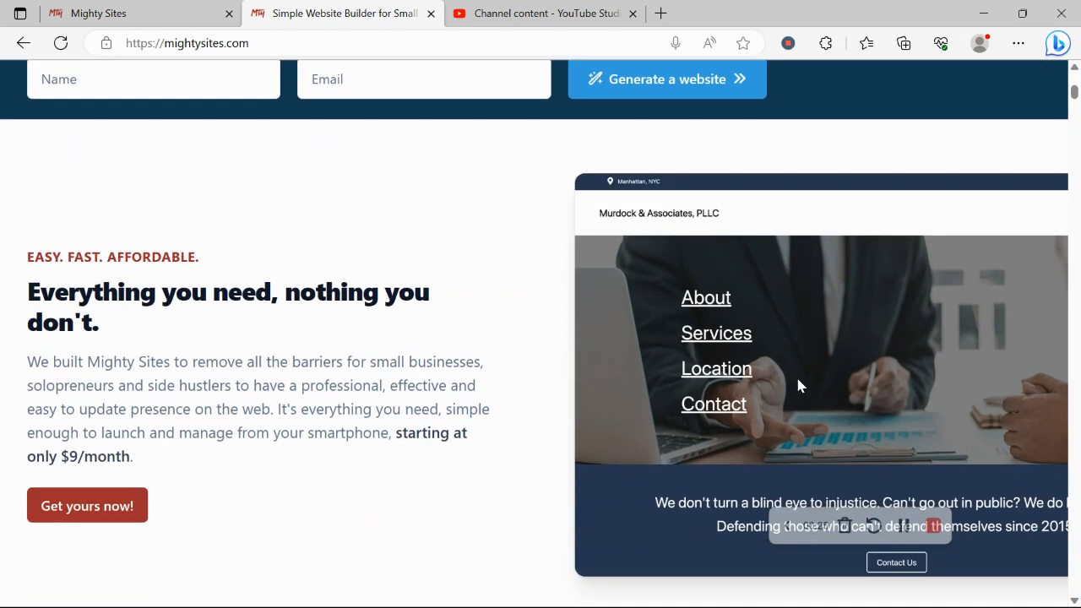
scroll(799, 384, down, 3)
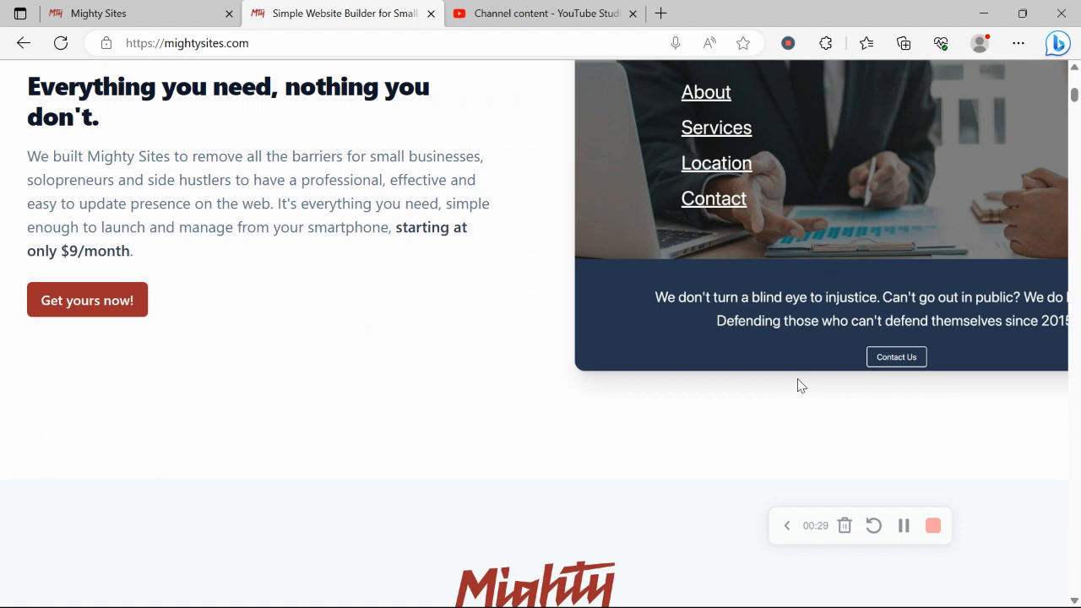
scroll(799, 384, down, 1)
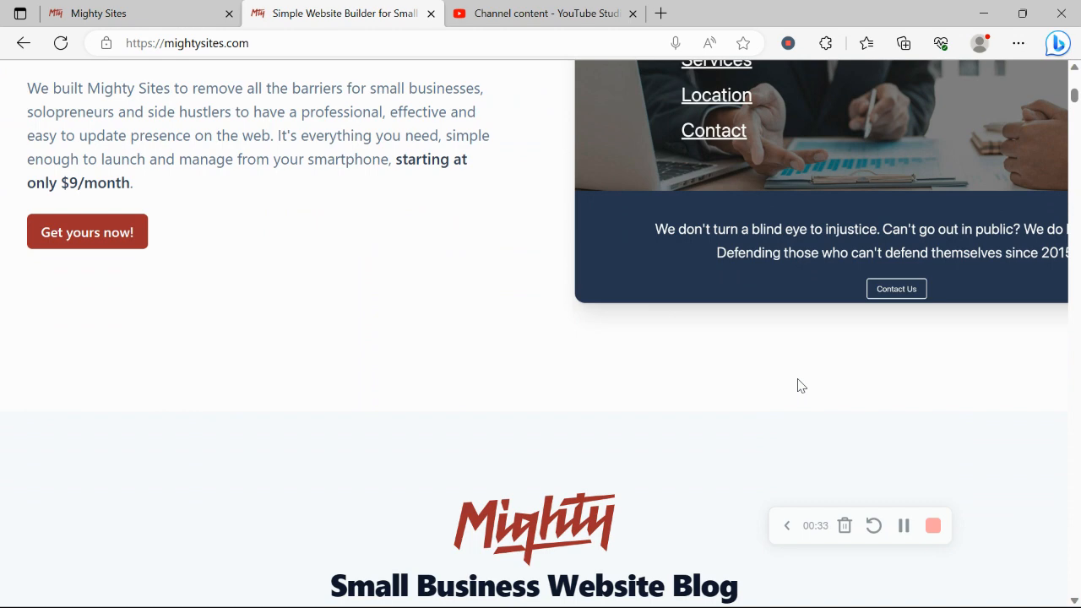
scroll(801, 386, down, 1)
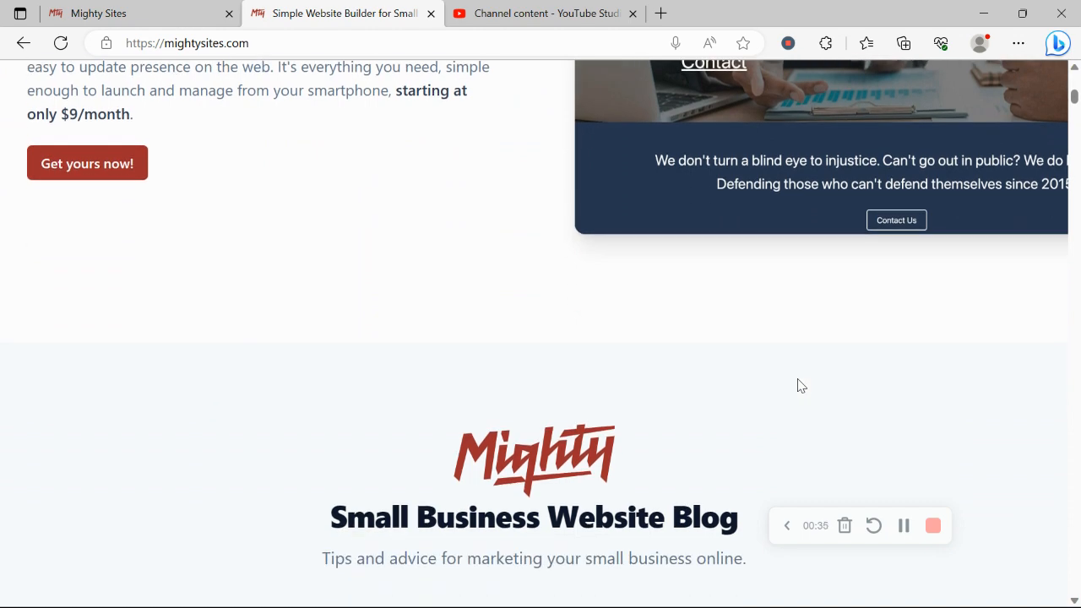
scroll(801, 386, down, 6)
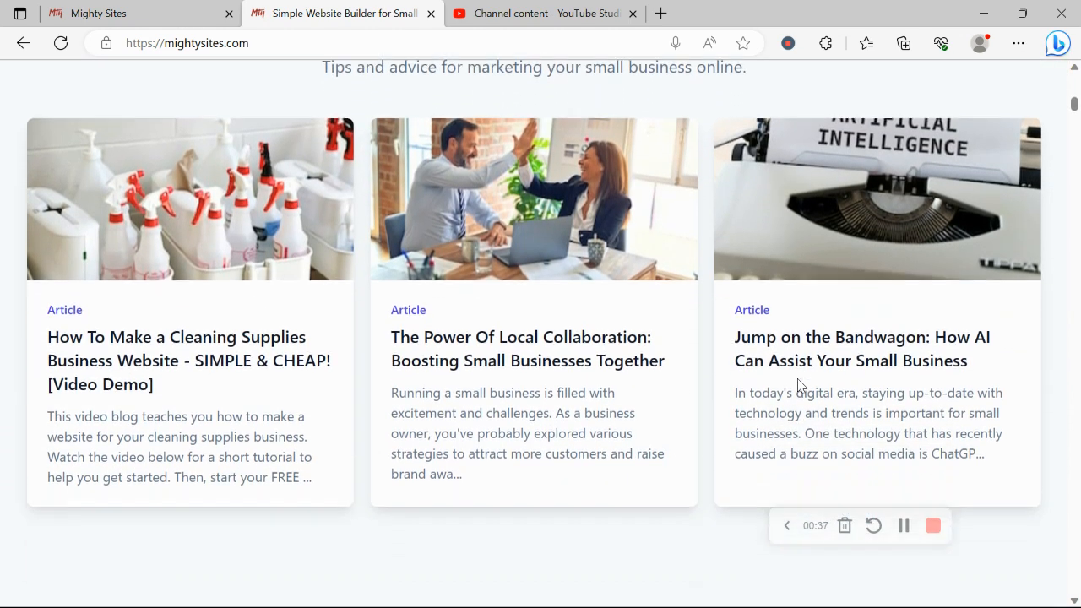
scroll(797, 380, down, 6)
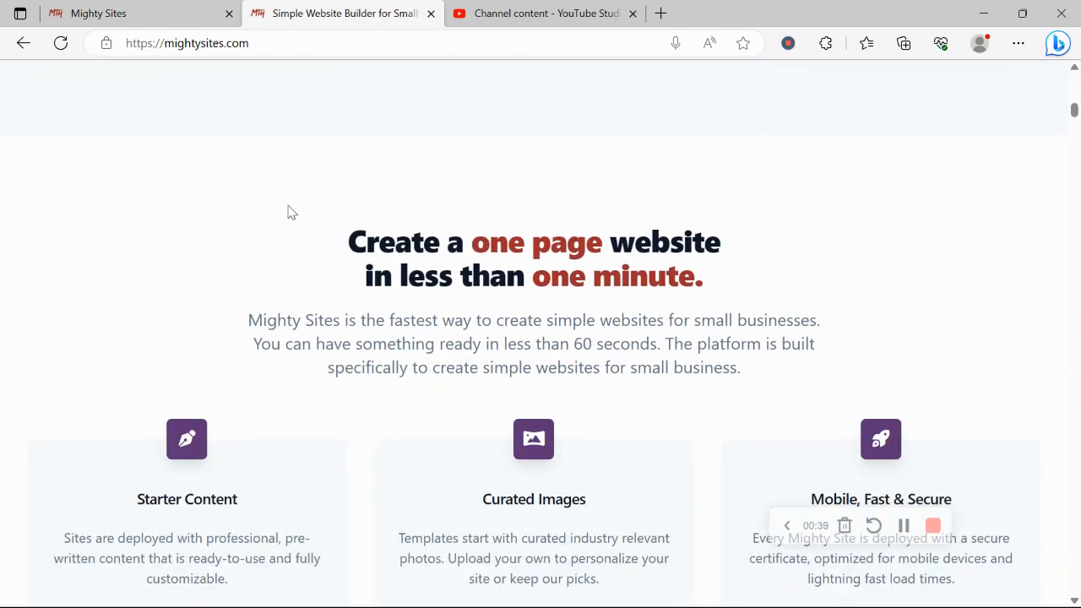
drag(288, 213, 714, 270)
click(445, 350)
scroll(445, 348, down, 2)
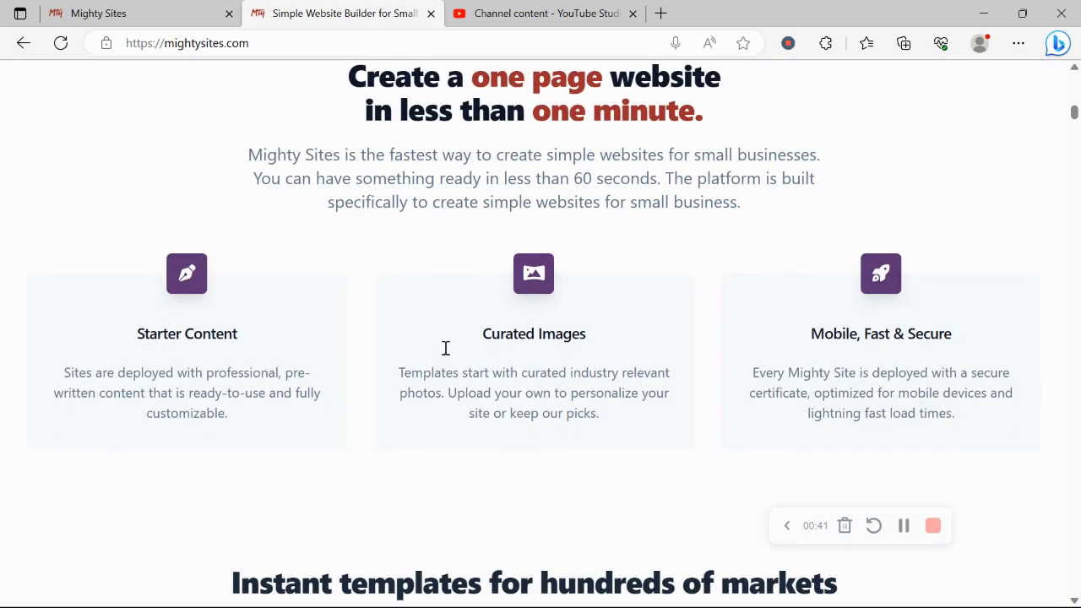
scroll(446, 348, down, 4)
triple_click(438, 269)
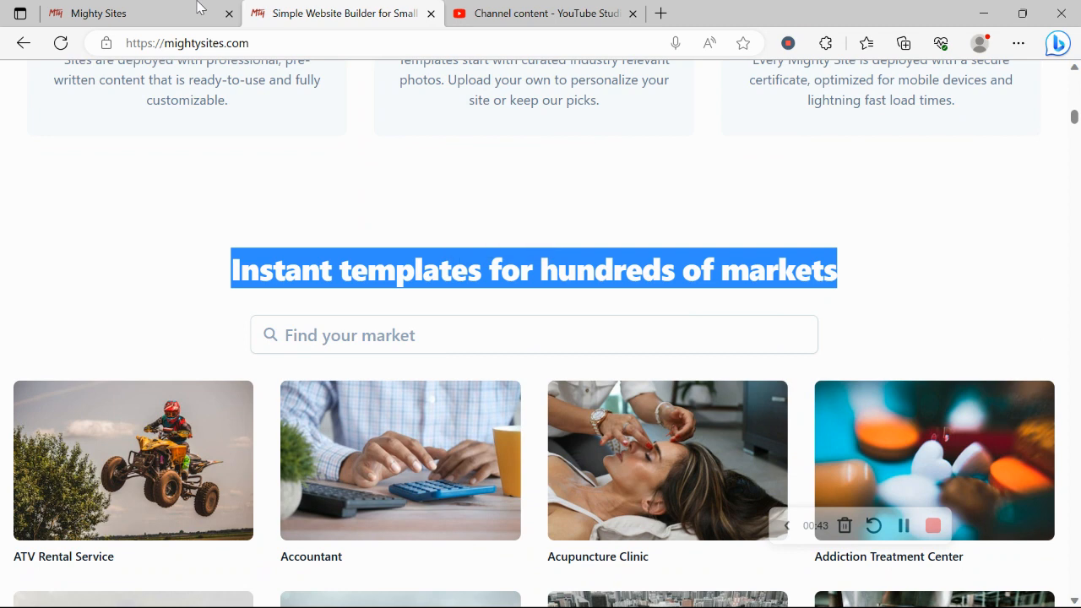
- Search the market list for 'web' and pick Web Hosting Company
click(135, 13)
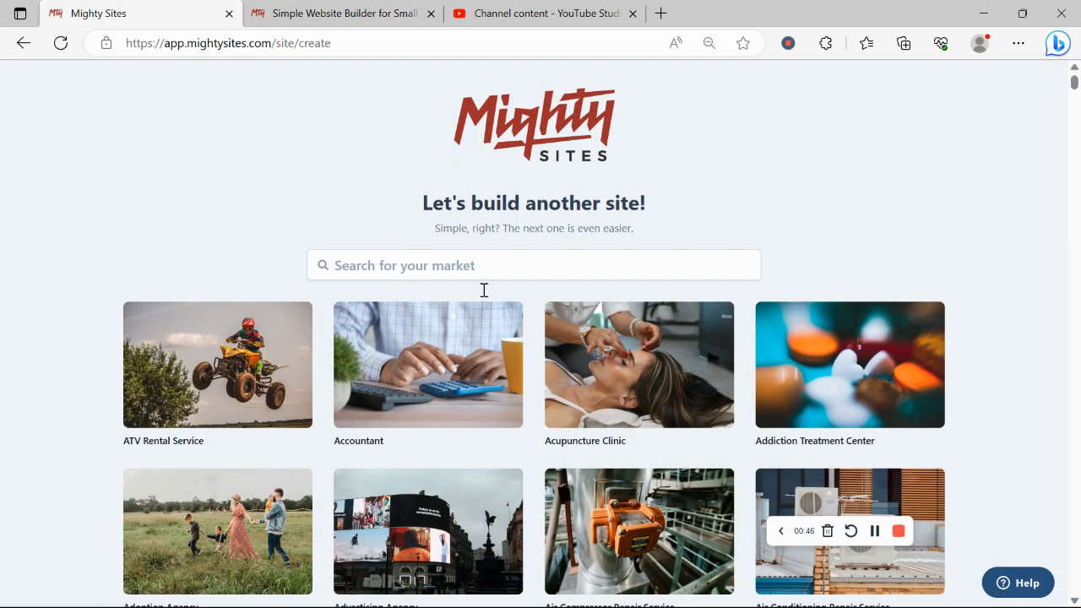
scroll(217, 209, down, 5)
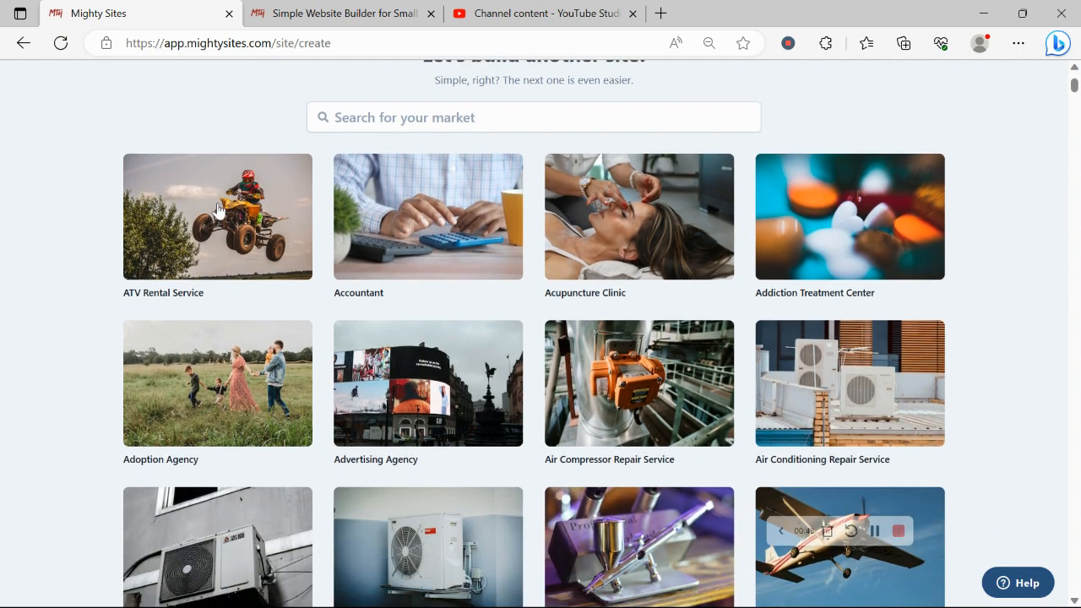
scroll(217, 209, down, 8)
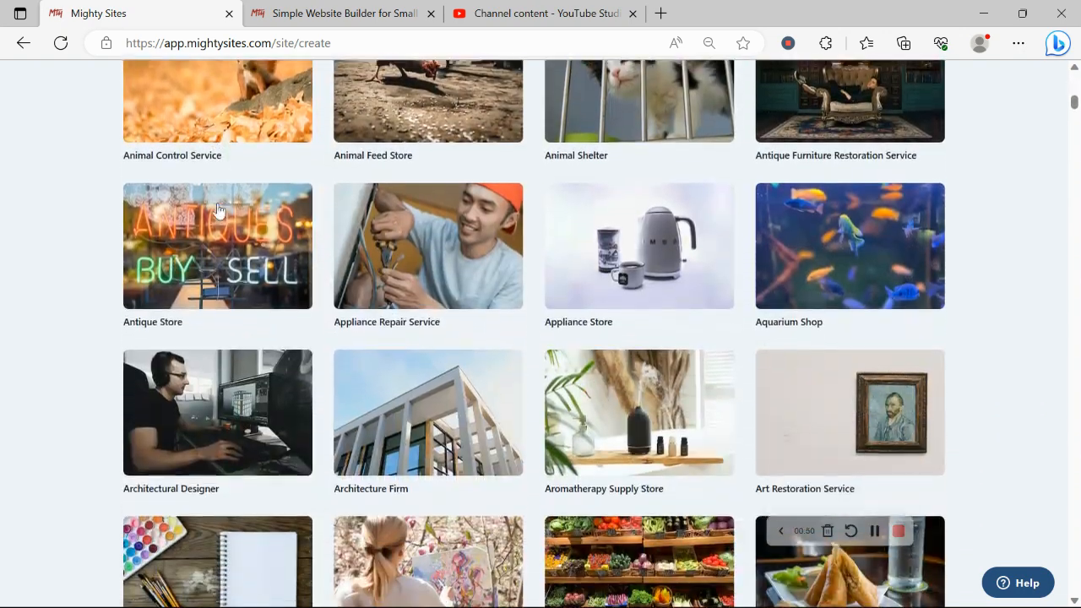
scroll(217, 209, down, 4)
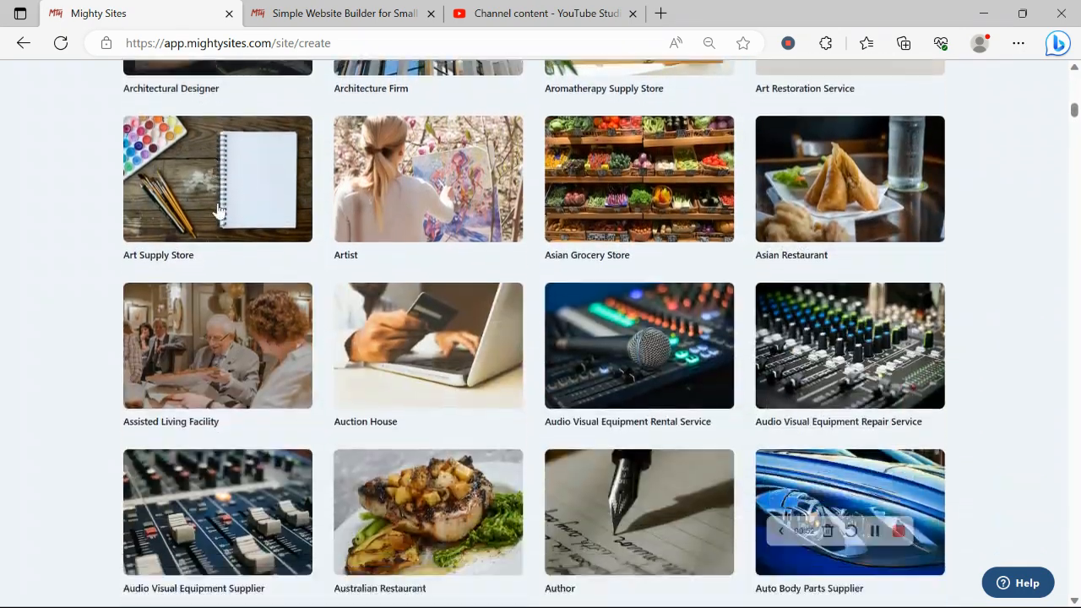
scroll(217, 209, up, 20)
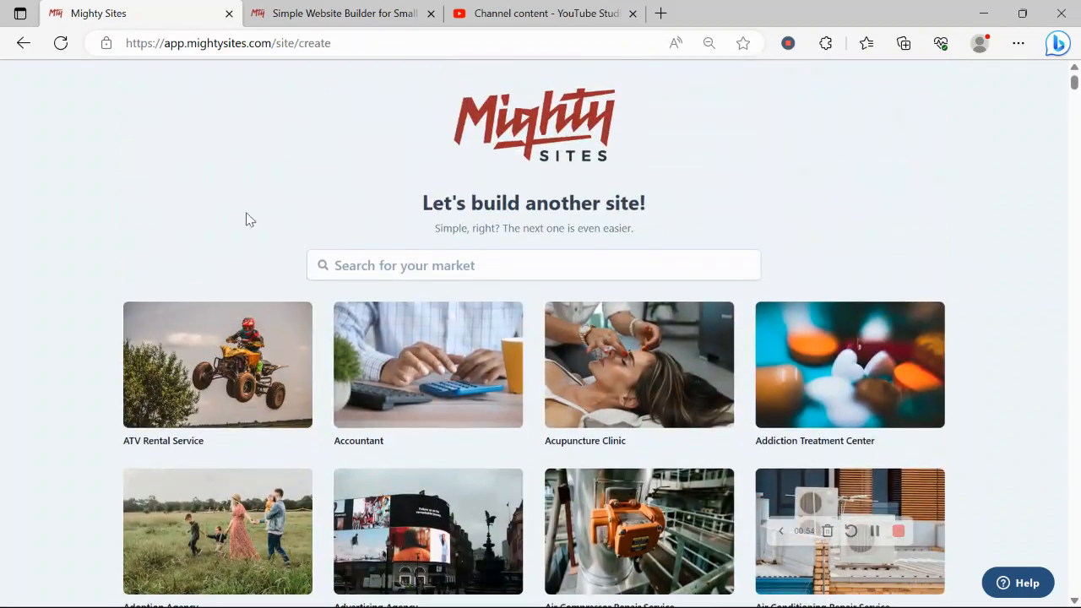
click(445, 264)
text(web g)
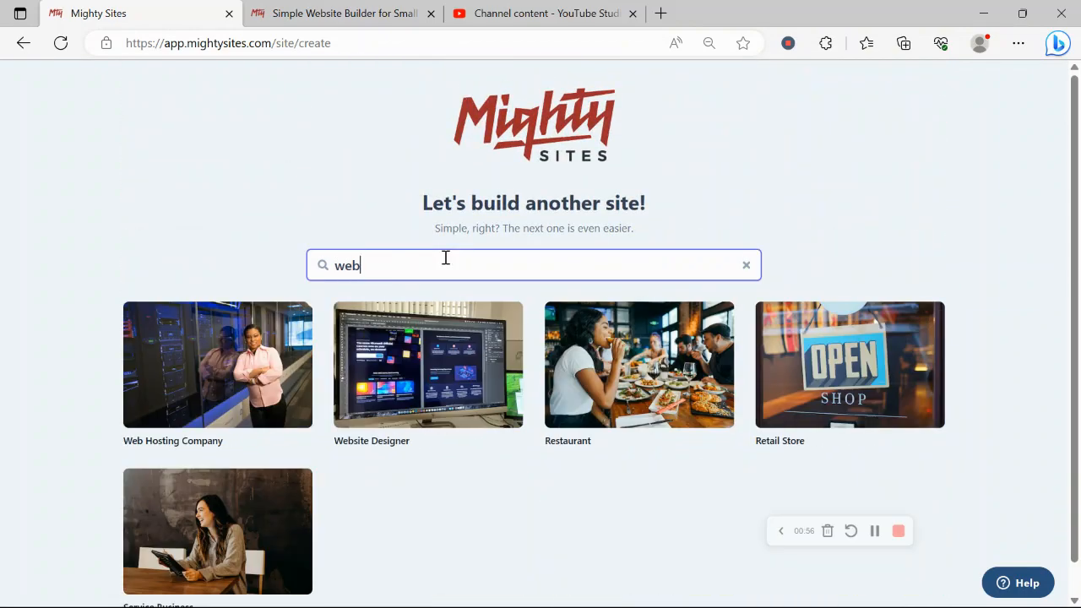
key(BackSpace)
key(BackSpace)
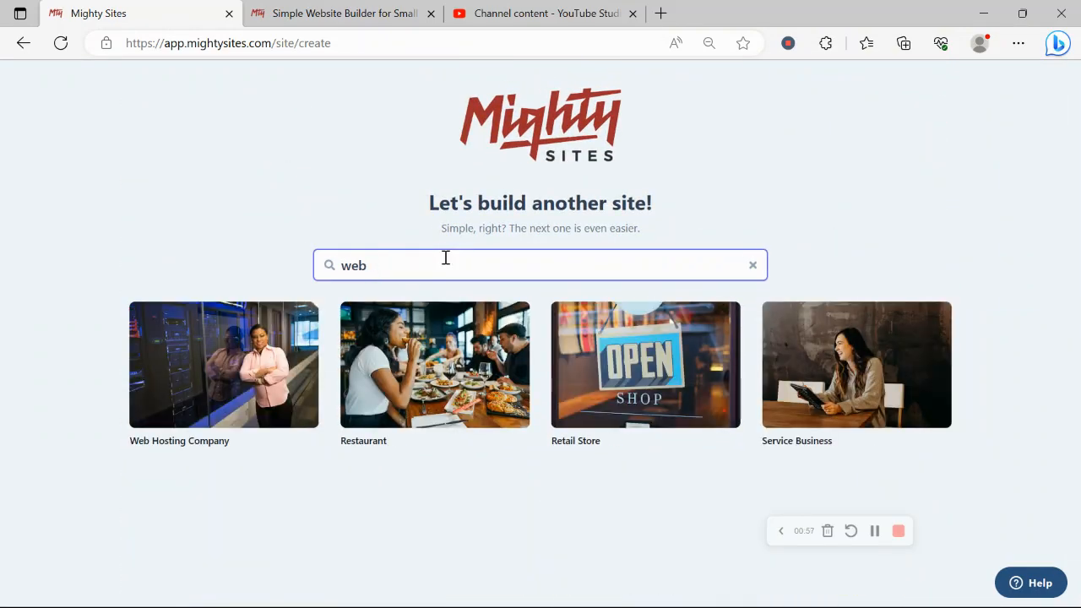
click(241, 376)
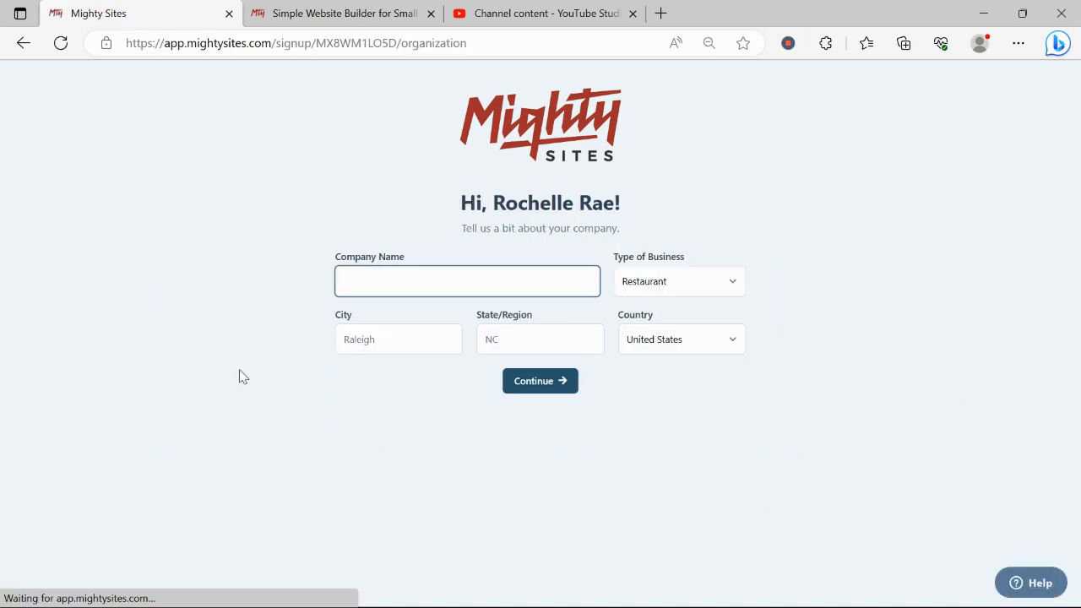
- Enter the company name 'Rochelle's Web Hosting'
key(Caps_Lock)
text(R)
key(Caps_Lock)
text(och)
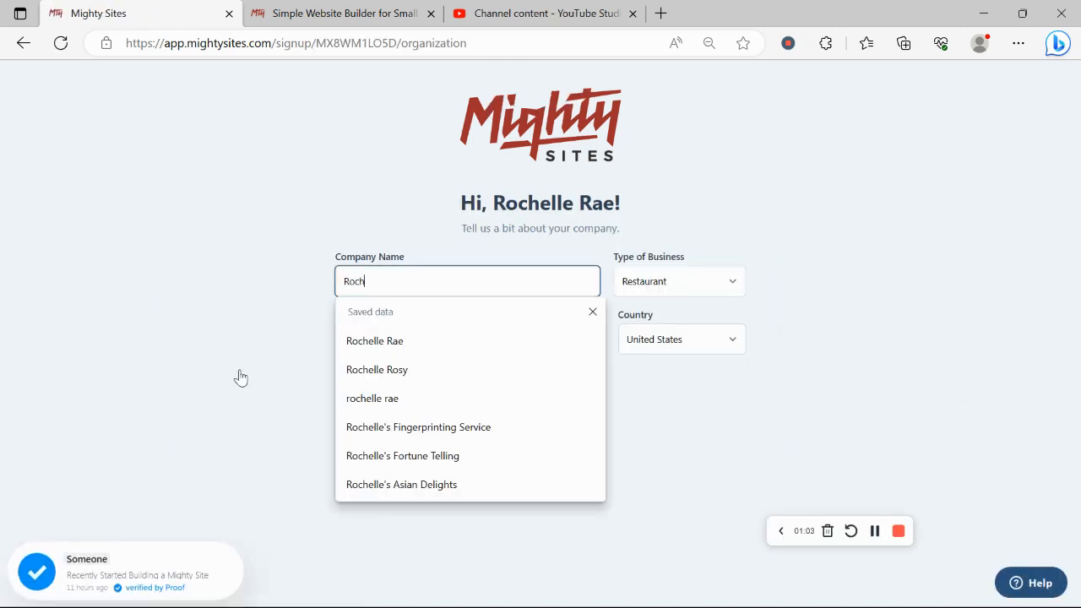
text(elle's)
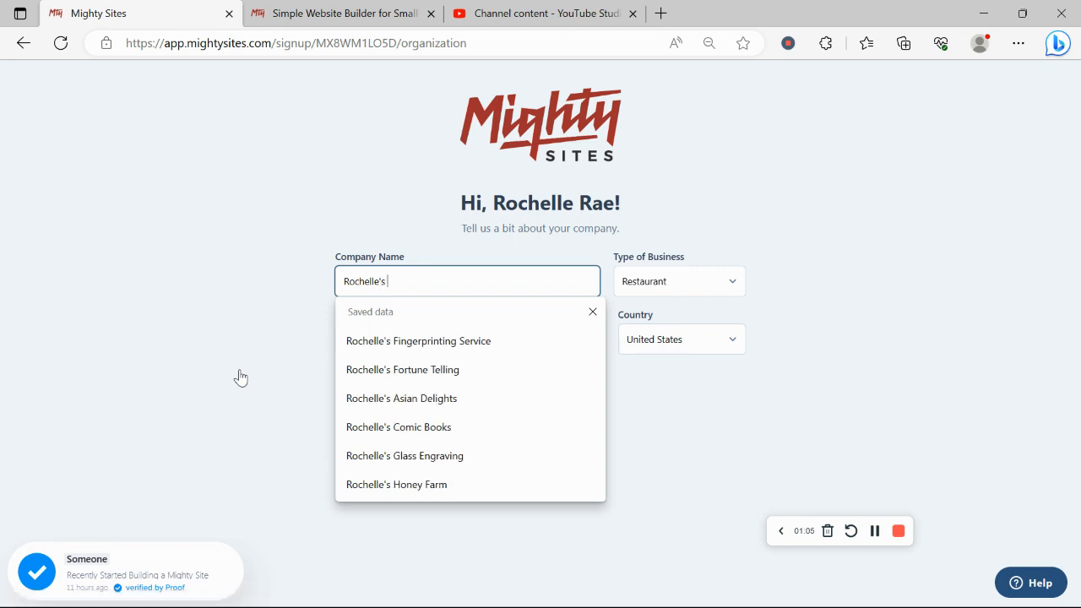
key(Caps_Lock)
text(W)
key(Caps_Lock)
text(eb)
key(Caps_Lock)
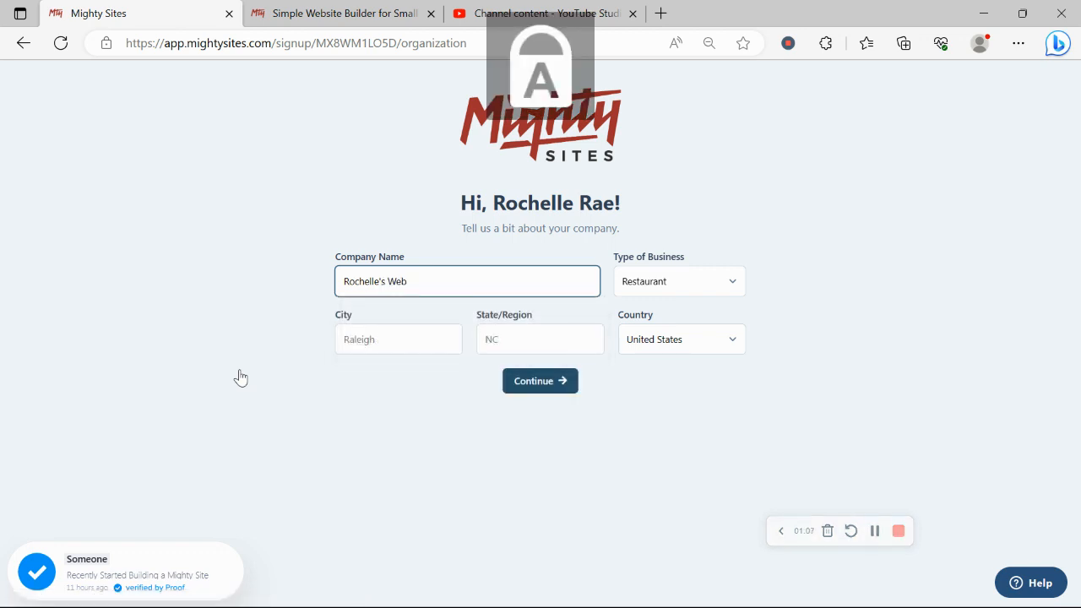
text(H)
key(Caps_Lock)
text(osting)
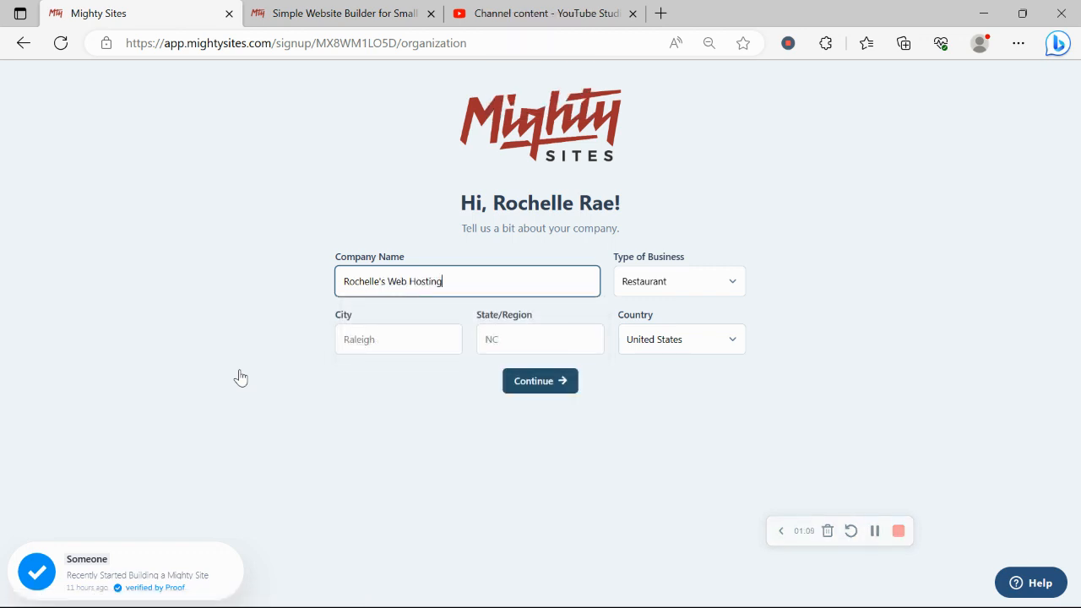
- Set the company location to Denver, Colorado
click(400, 334)
key(Caps_Lock)
text(D)
key(Caps_Lock)
text(e)
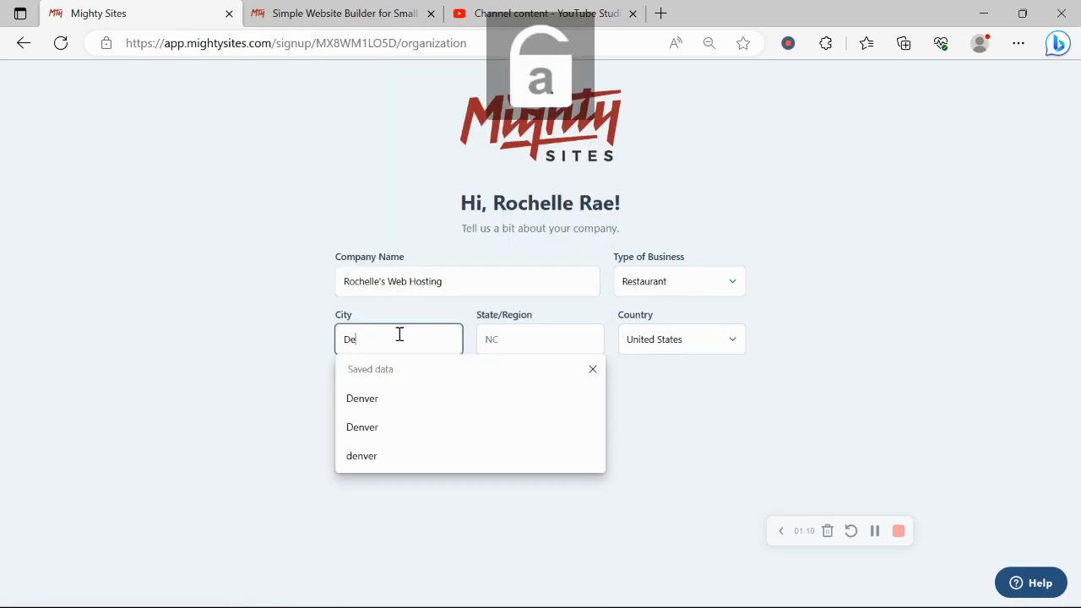
text(nver)
click(518, 336)
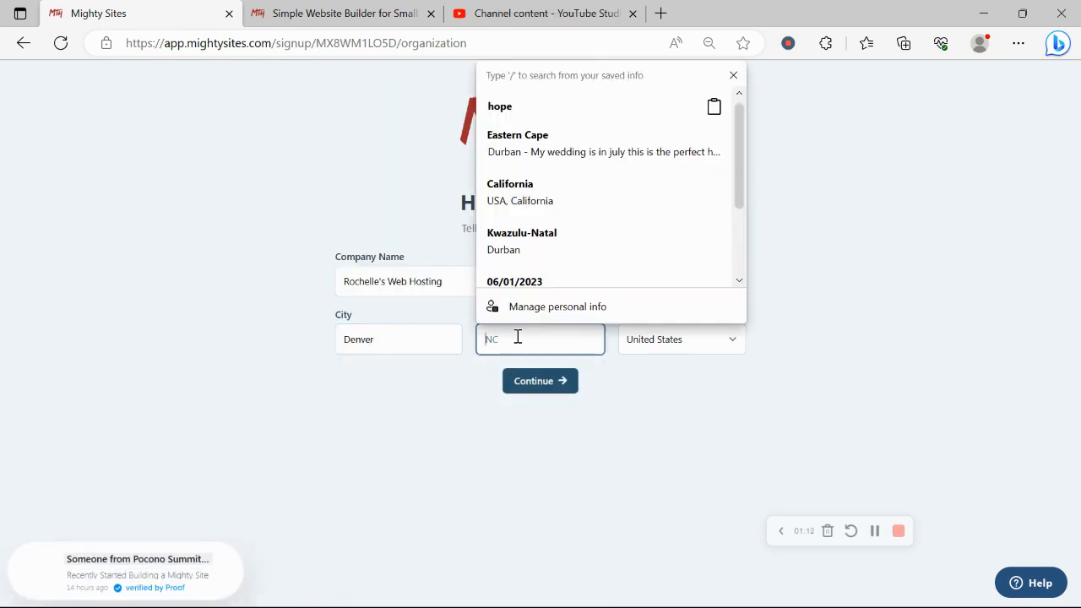
key(Caps_Lock)
text(C)
key(Caps_Lock)
text(olorado)
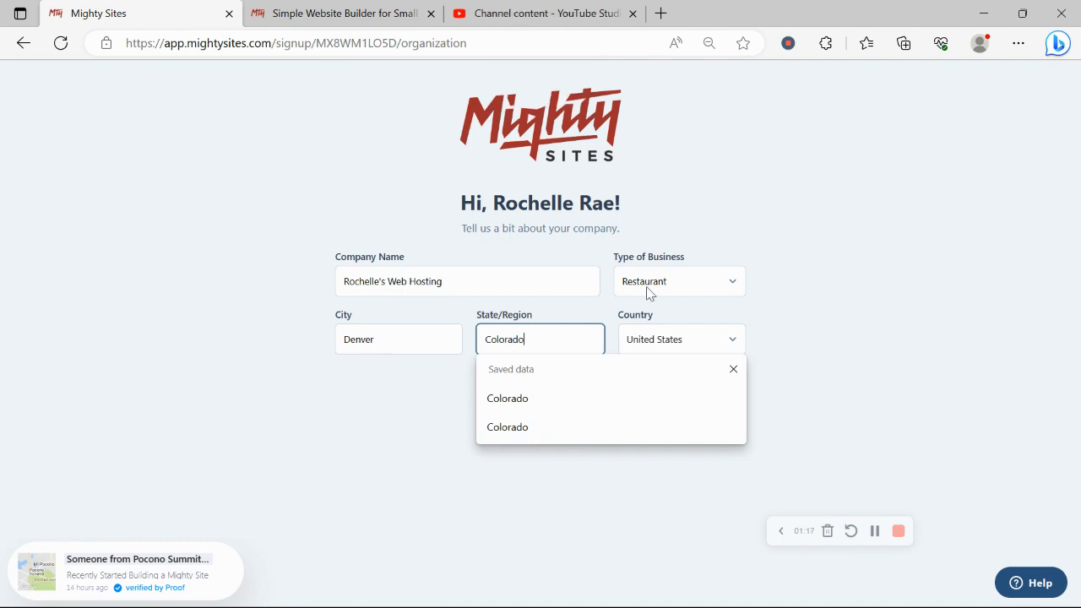
- Choose Service as the type of business and continue
click(673, 282)
click(656, 335)
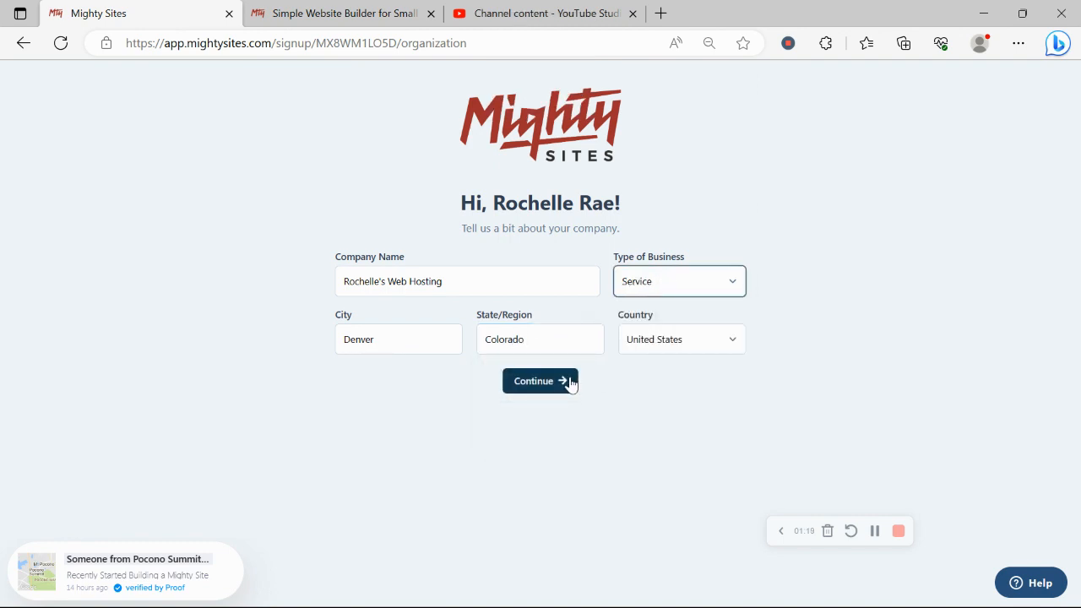
click(570, 381)
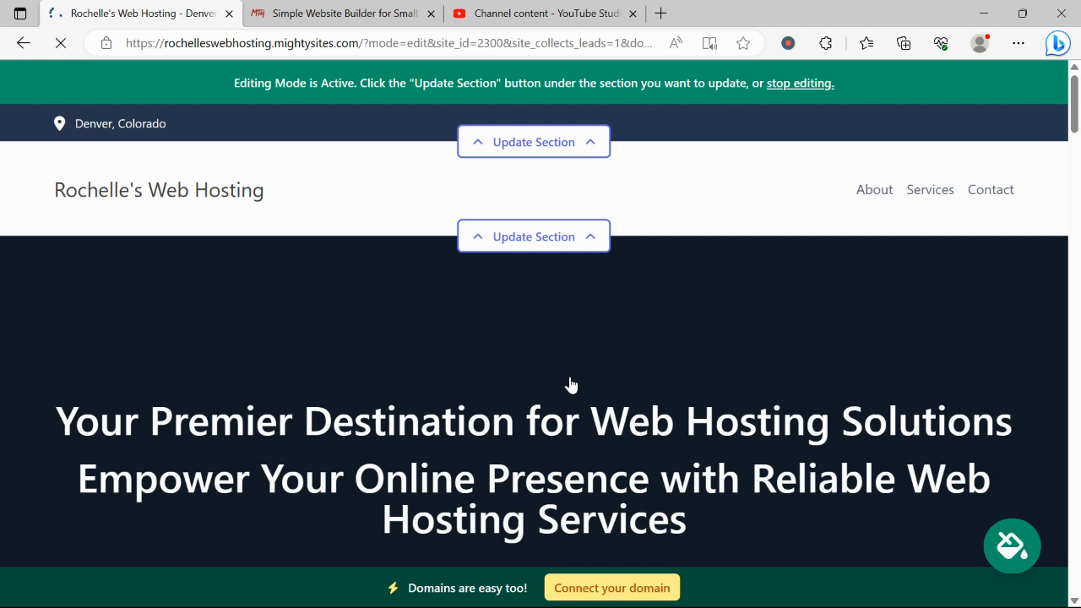
- Scroll the generated web hosting site down to the Get In Touch form, then back to the top
scroll(570, 384, down, 1)
scroll(570, 384, down, 1)
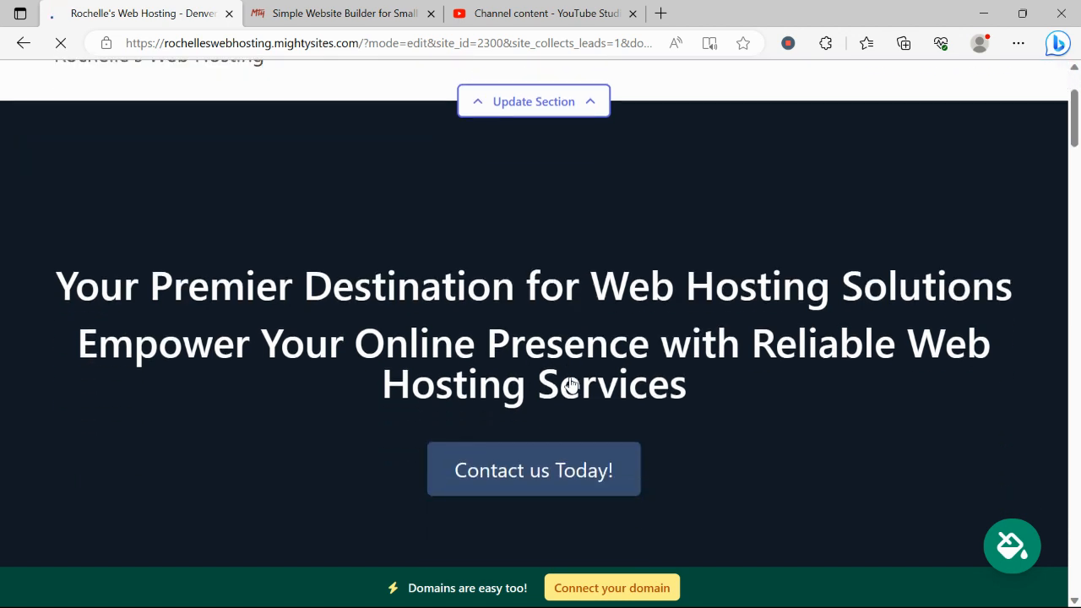
scroll(570, 384, down, 1)
drag(2, 188, 659, 313)
scroll(661, 313, down, 1)
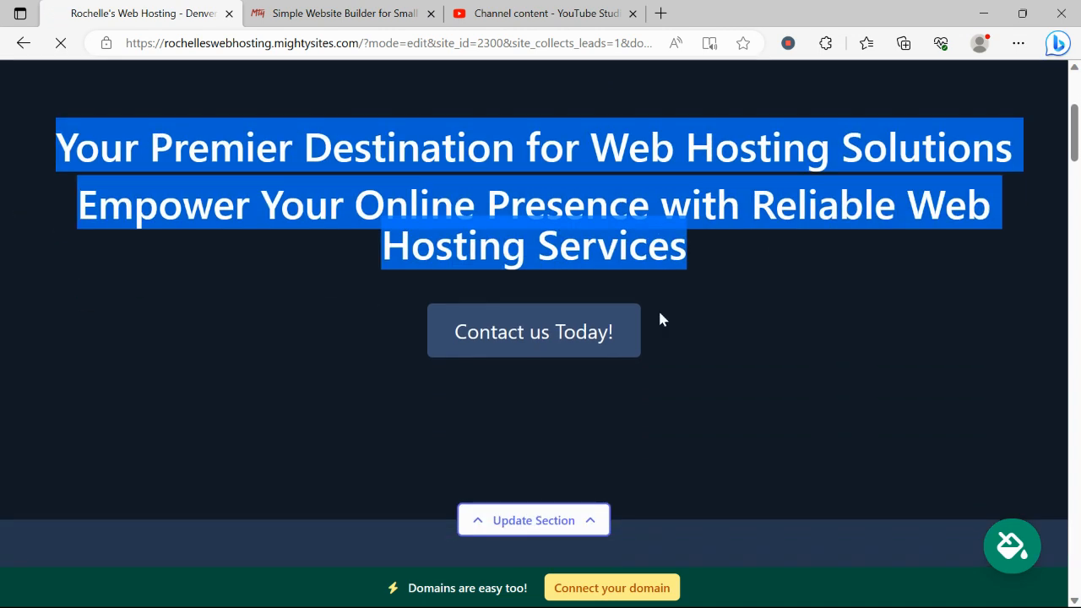
scroll(660, 314, down, 2)
scroll(659, 314, up, 5)
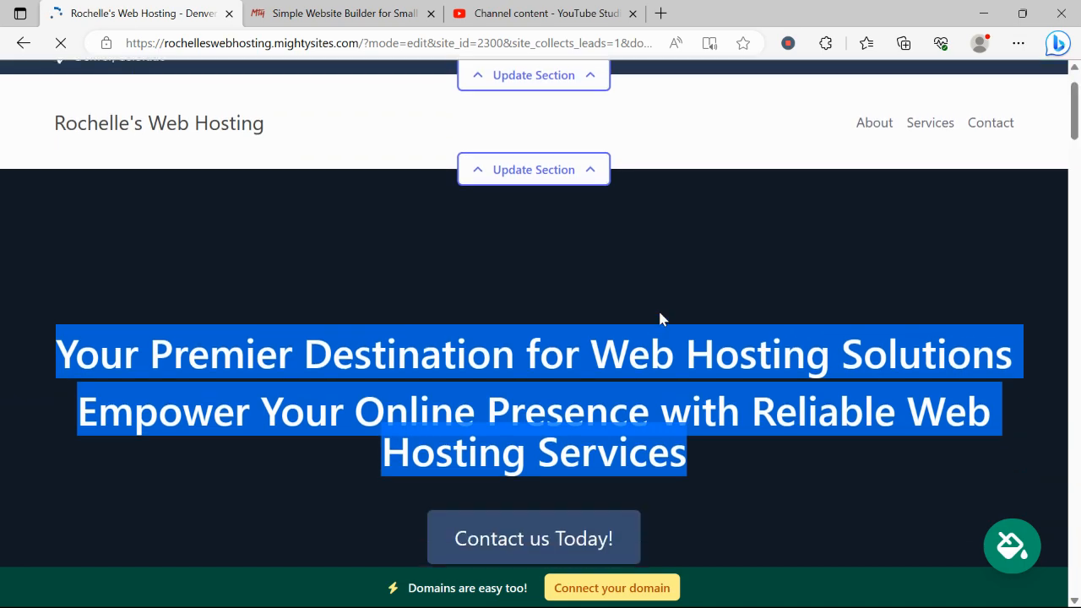
scroll(660, 319, down, 6)
scroll(660, 319, up, 3)
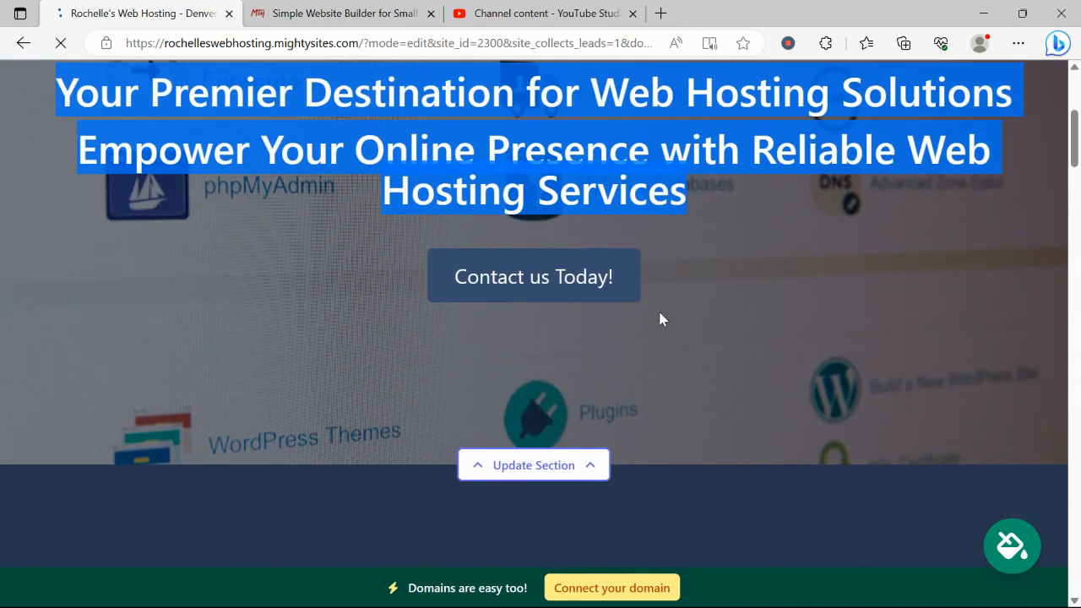
scroll(661, 319, down, 4)
scroll(660, 312, down, 6)
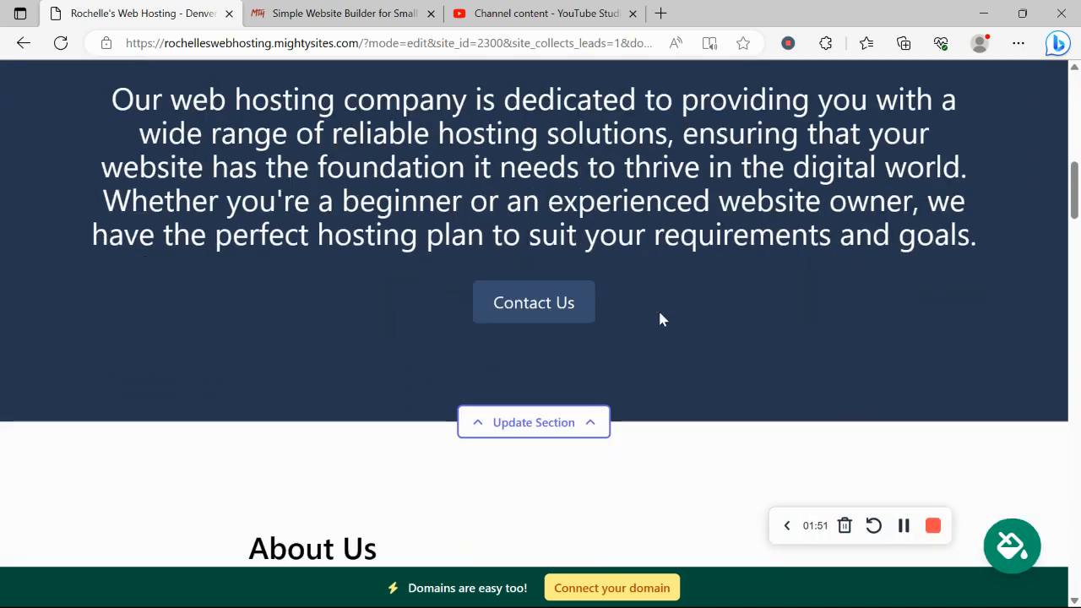
scroll(661, 318, down, 5)
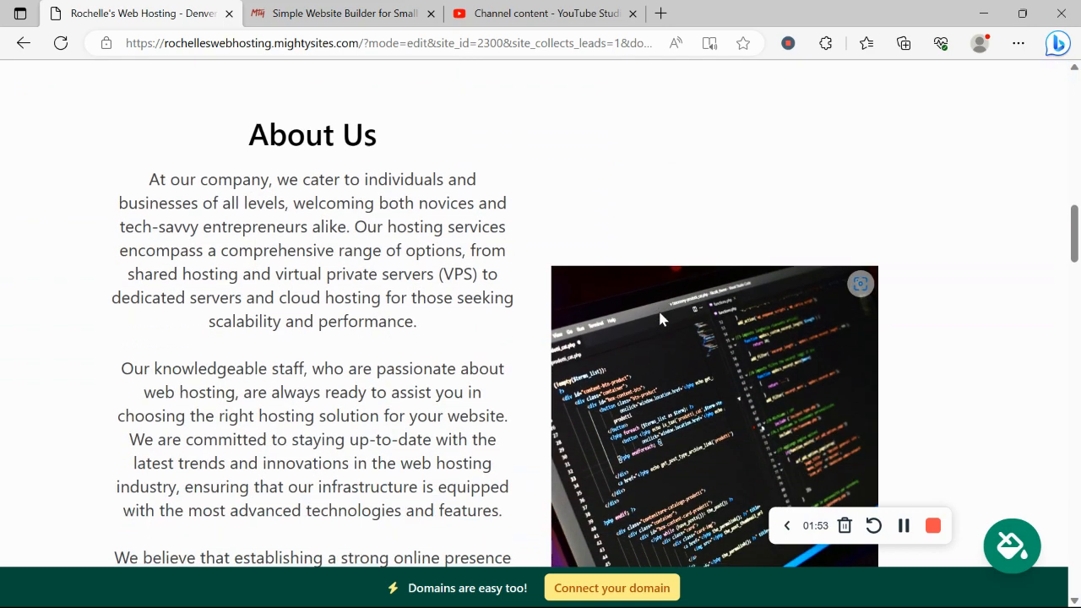
scroll(335, 327, down, 2)
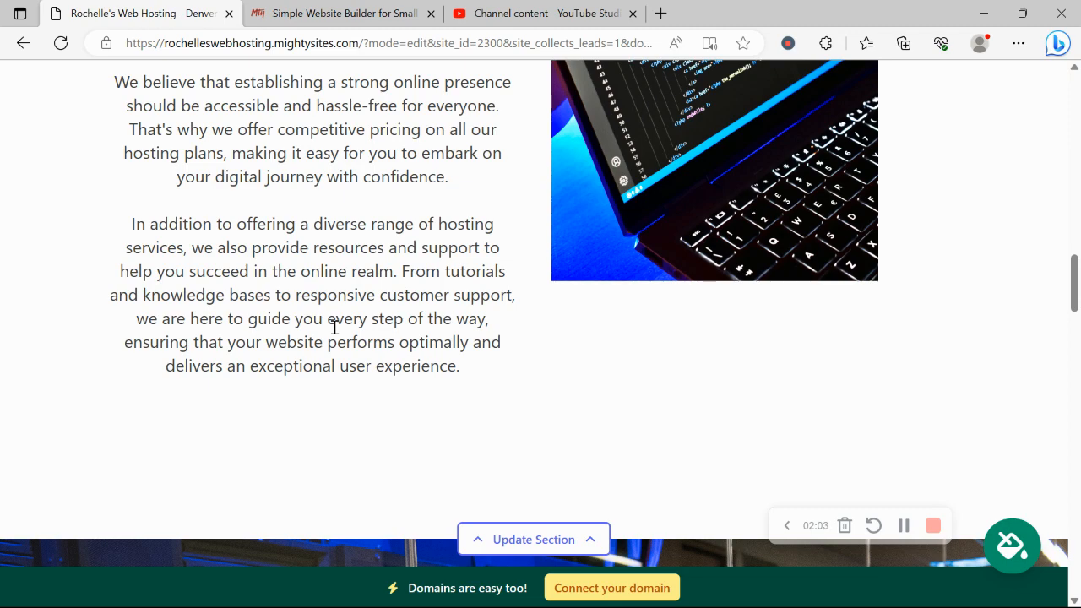
scroll(335, 327, down, 8)
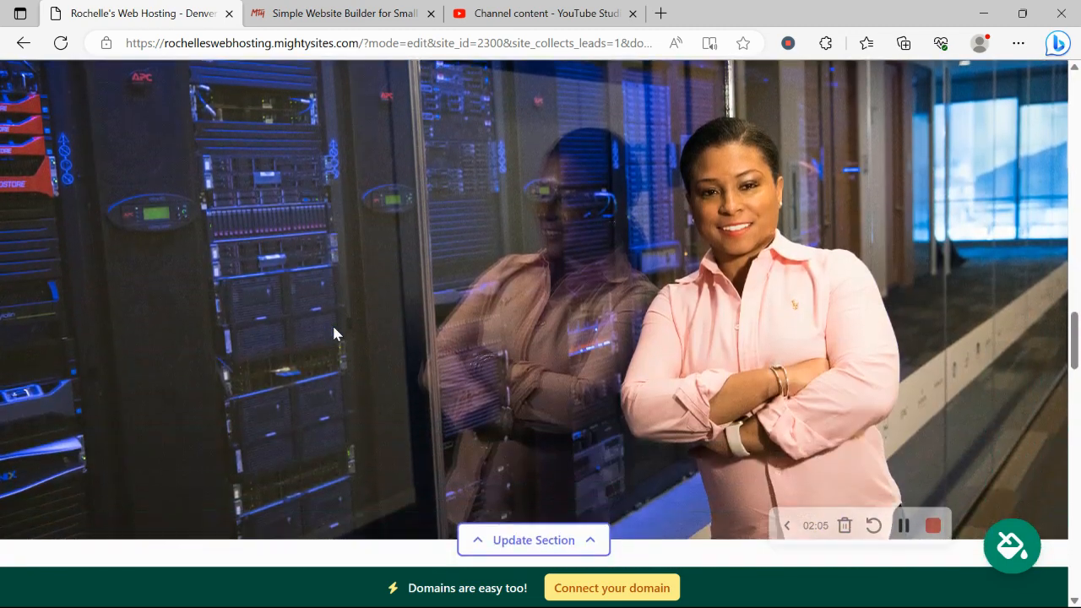
scroll(335, 333, down, 1)
scroll(334, 334, up, 4)
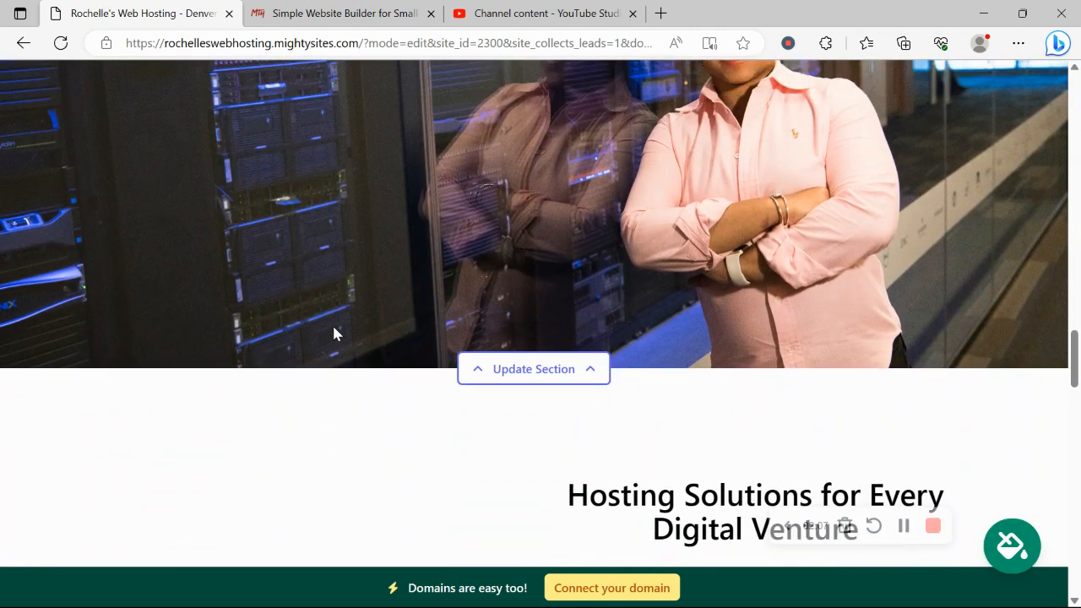
scroll(335, 334, down, 5)
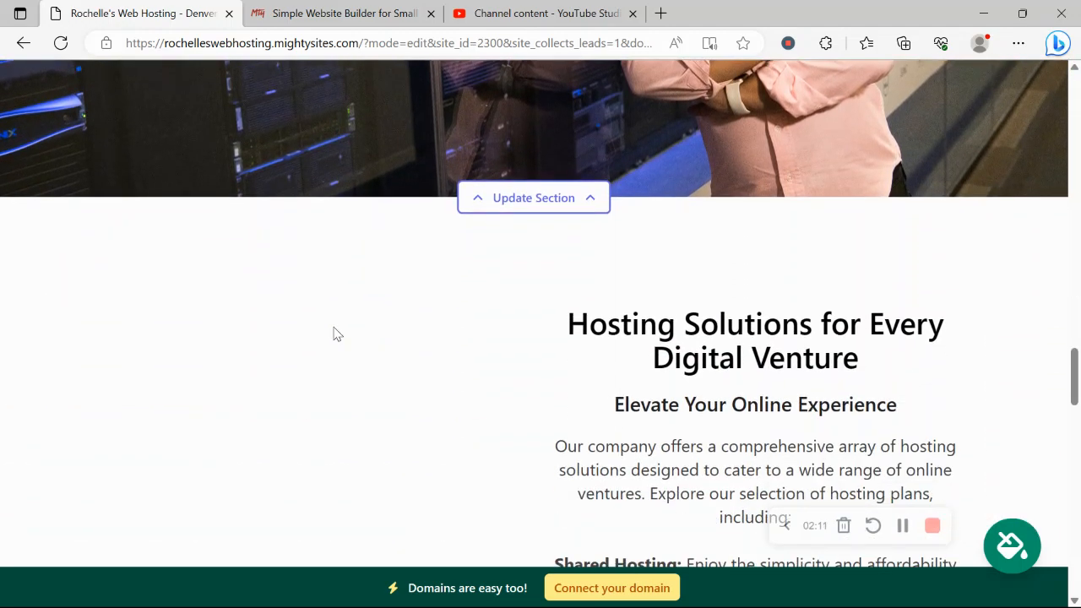
scroll(334, 334, down, 6)
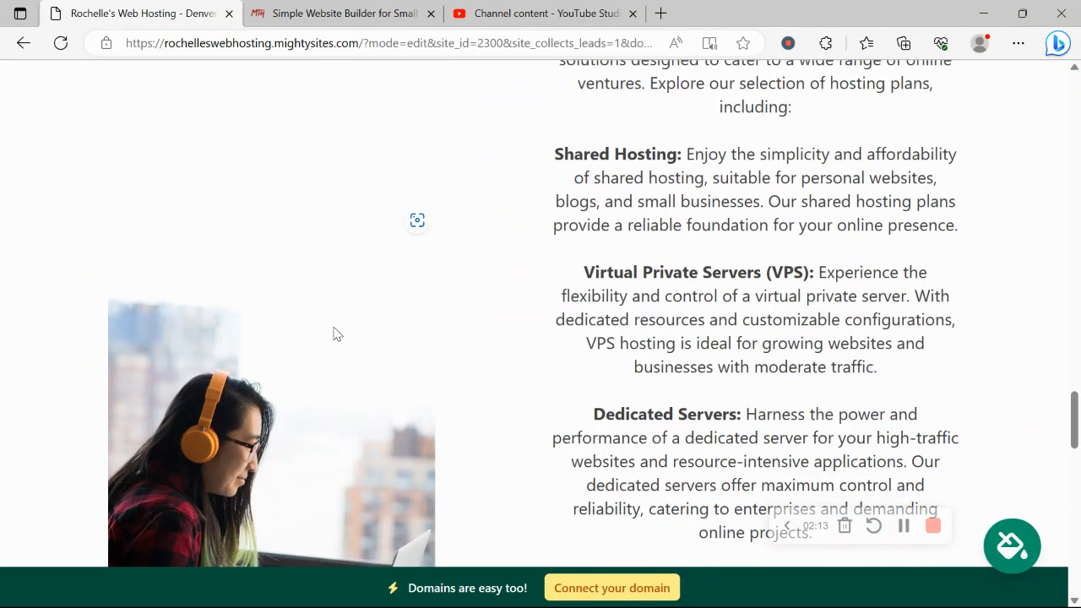
scroll(334, 334, down, 7)
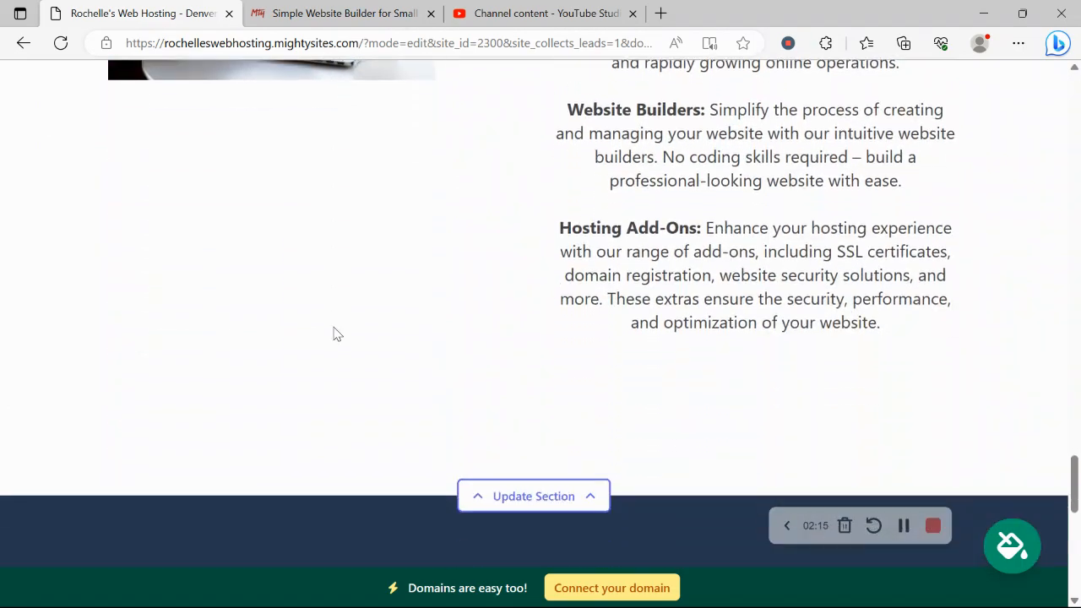
scroll(332, 333, down, 6)
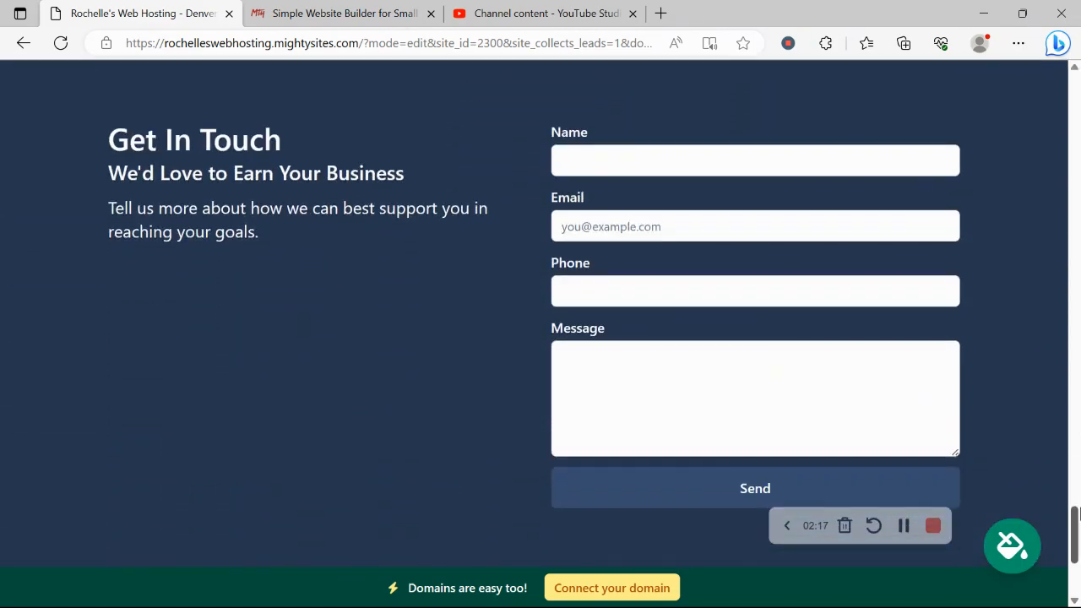
drag(1075, 516, 1075, 131)
- Enter the organization email in the location details and show it on the site
click(574, 140)
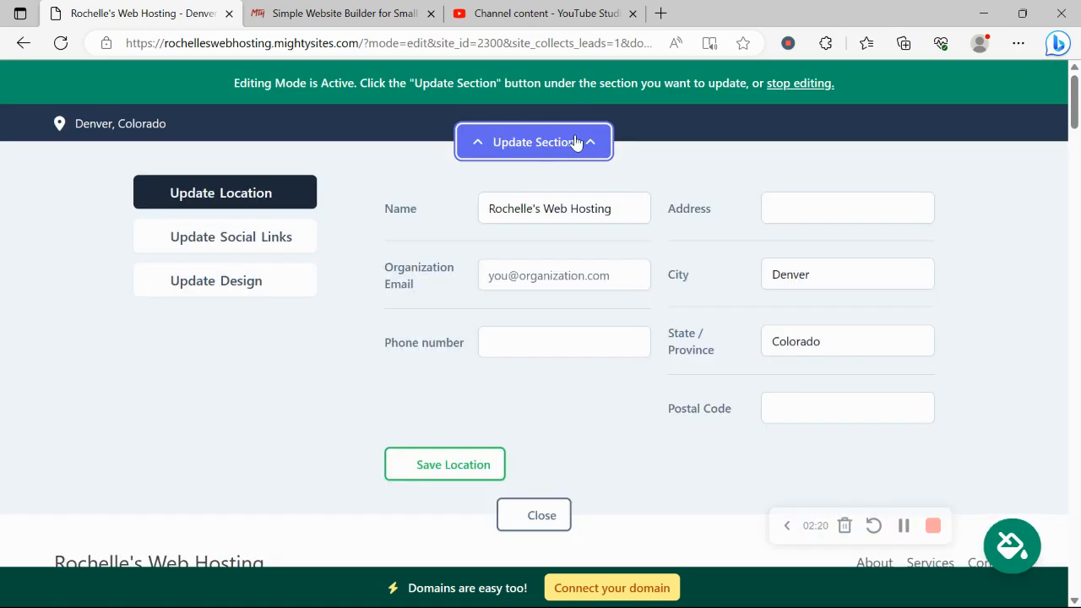
click(543, 269)
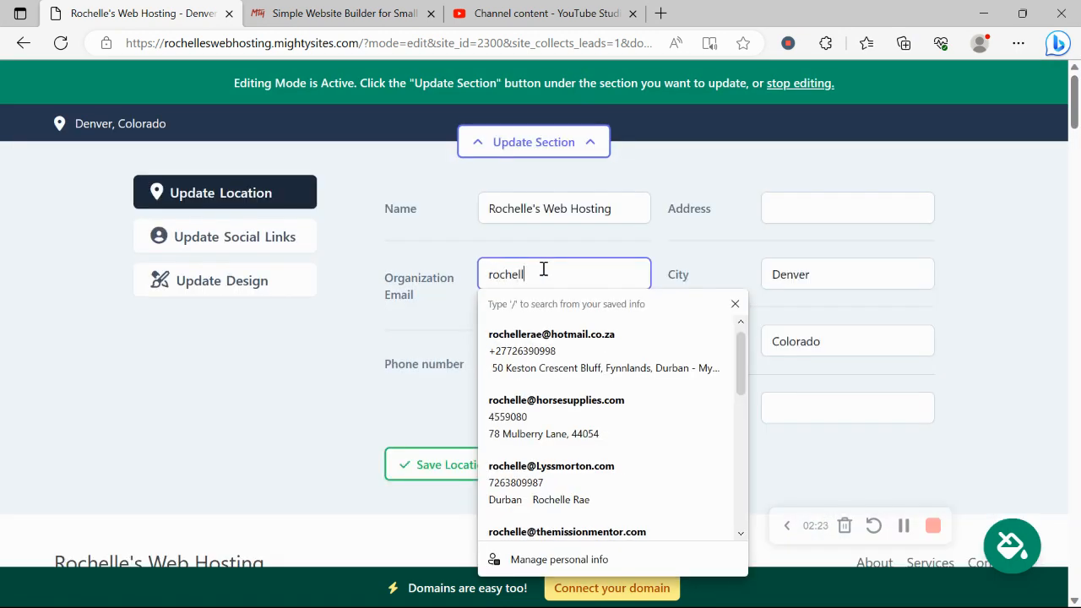
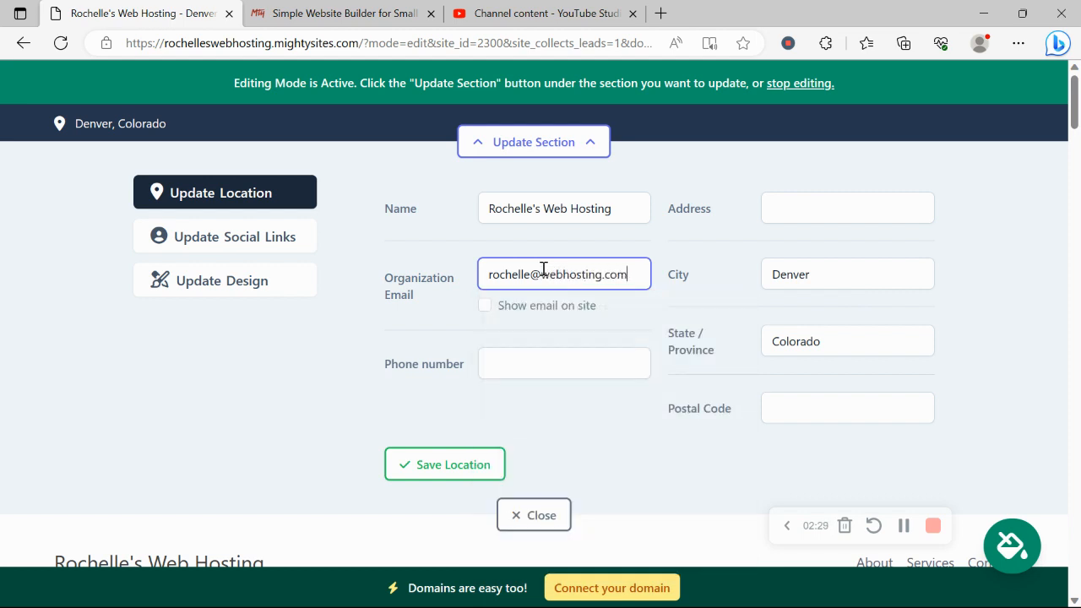
click(484, 305)
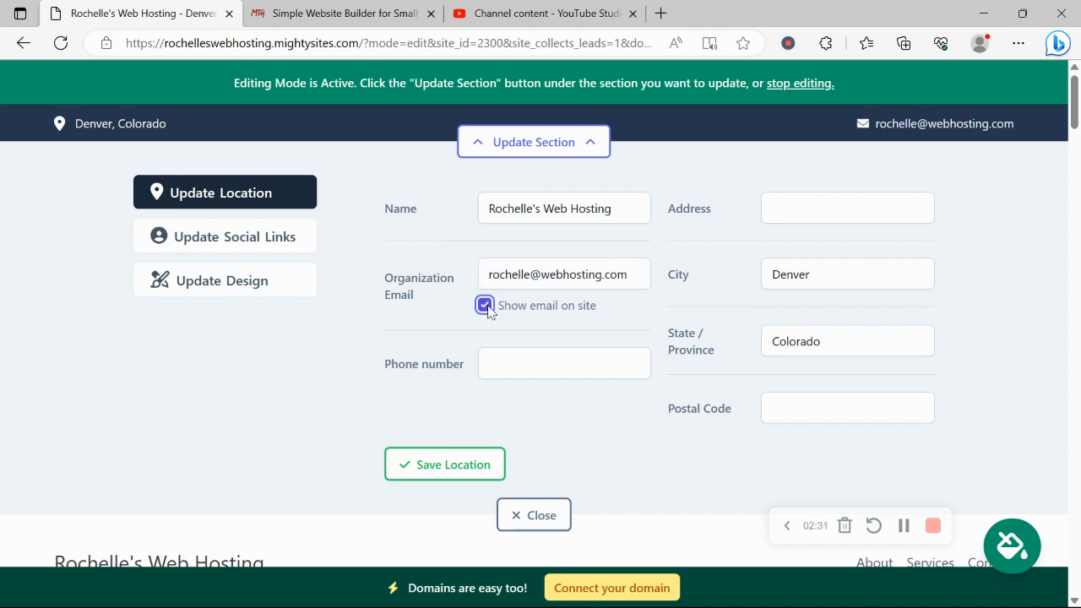
- Add the business phone number and saved street address, then save the location
click(527, 364)
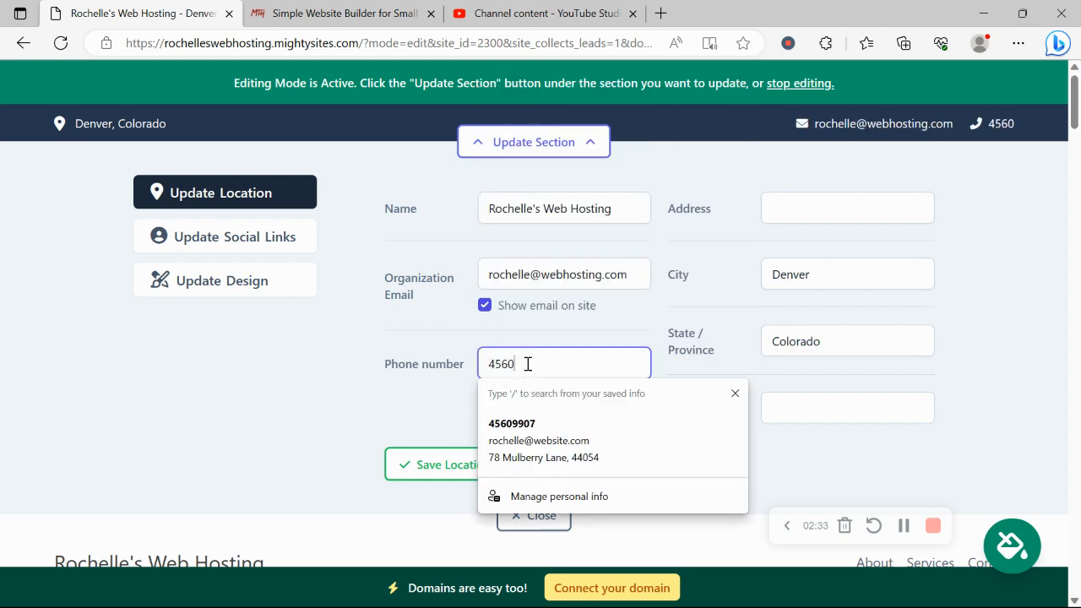
key(BackSpace)
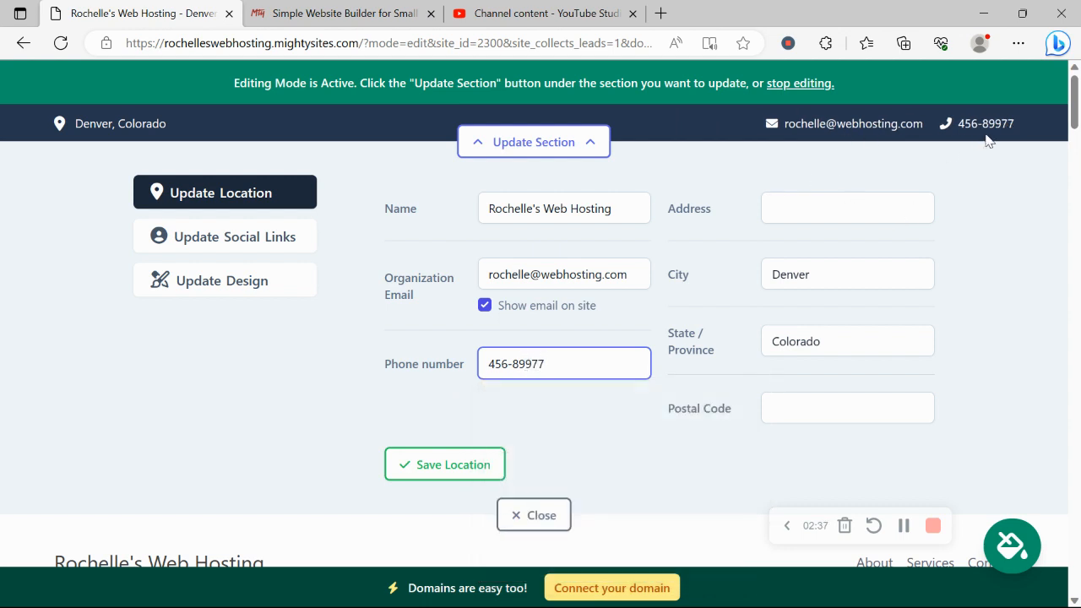
click(833, 209)
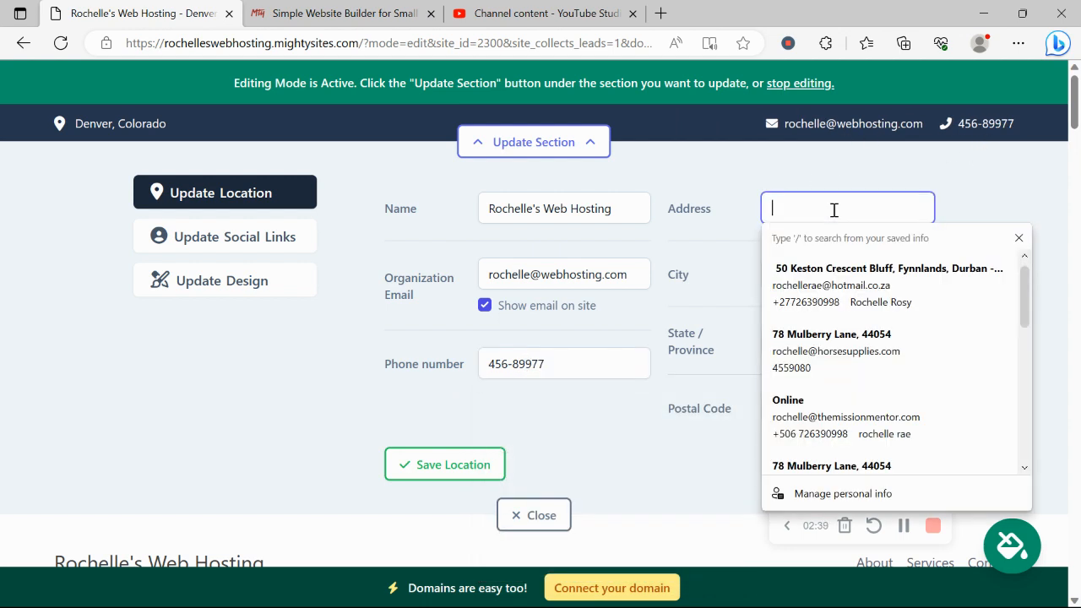
click(860, 353)
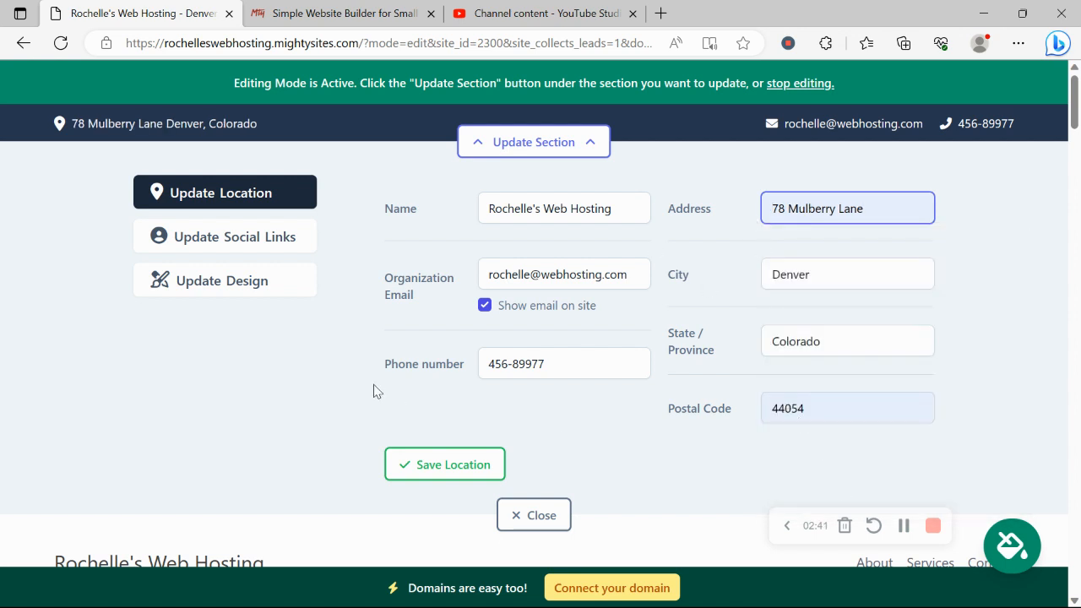
click(454, 464)
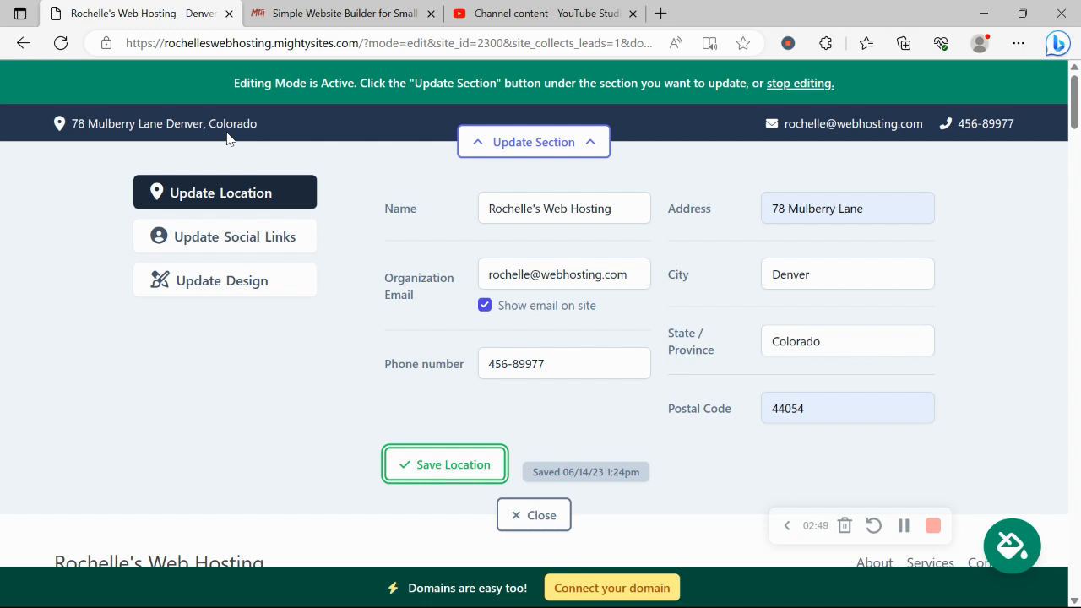
- Add Instagram handle mightysites and Twitter handle mightysitesusa as social links and save them
click(266, 235)
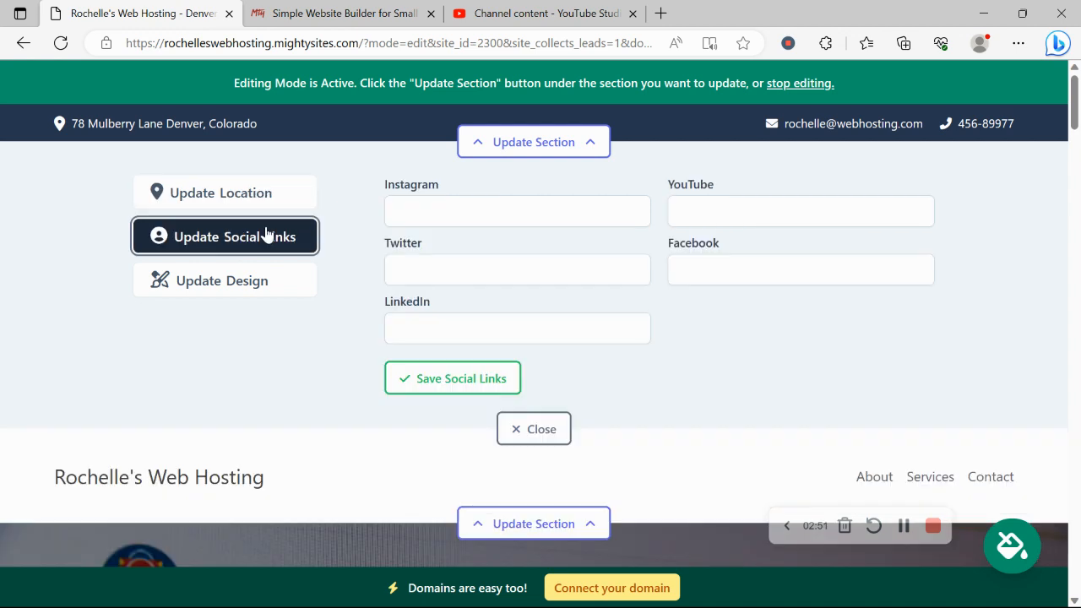
click(512, 208)
text(mightysites)
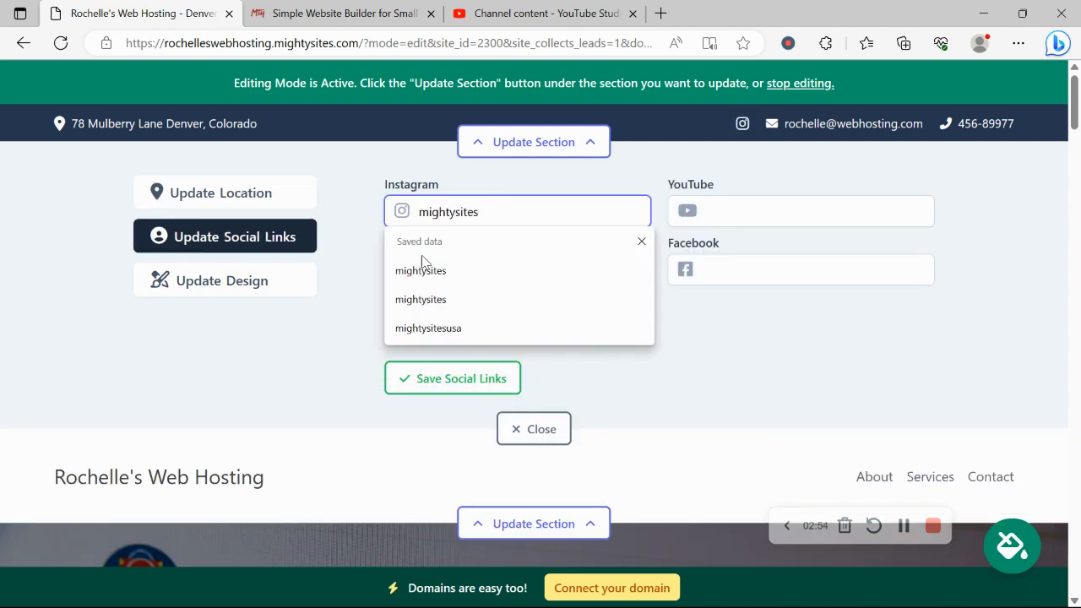
click(315, 350)
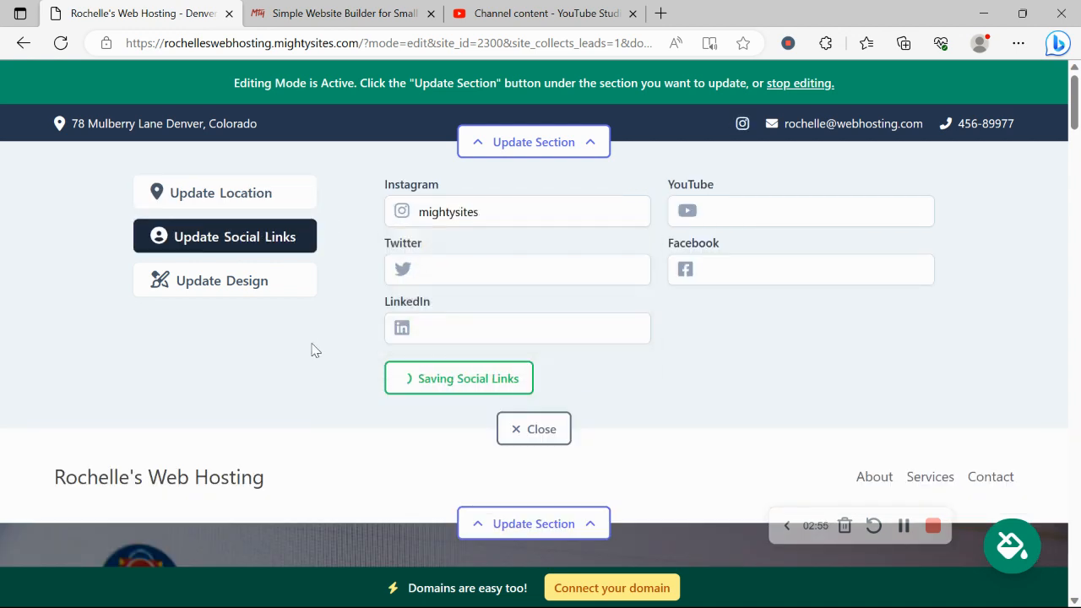
click(479, 272)
text(mightysi)
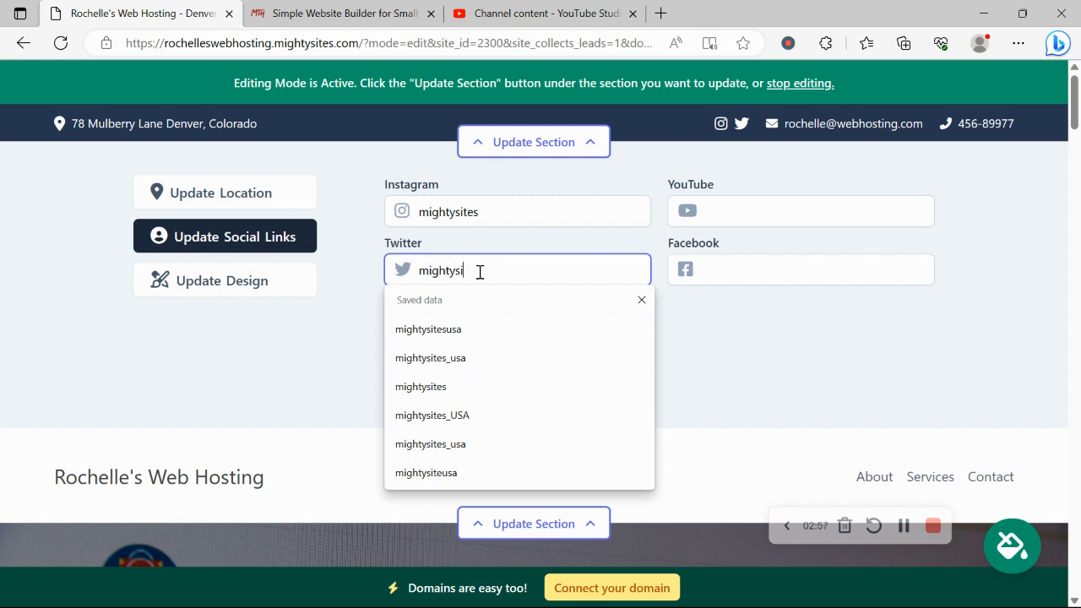
text(tesusa)
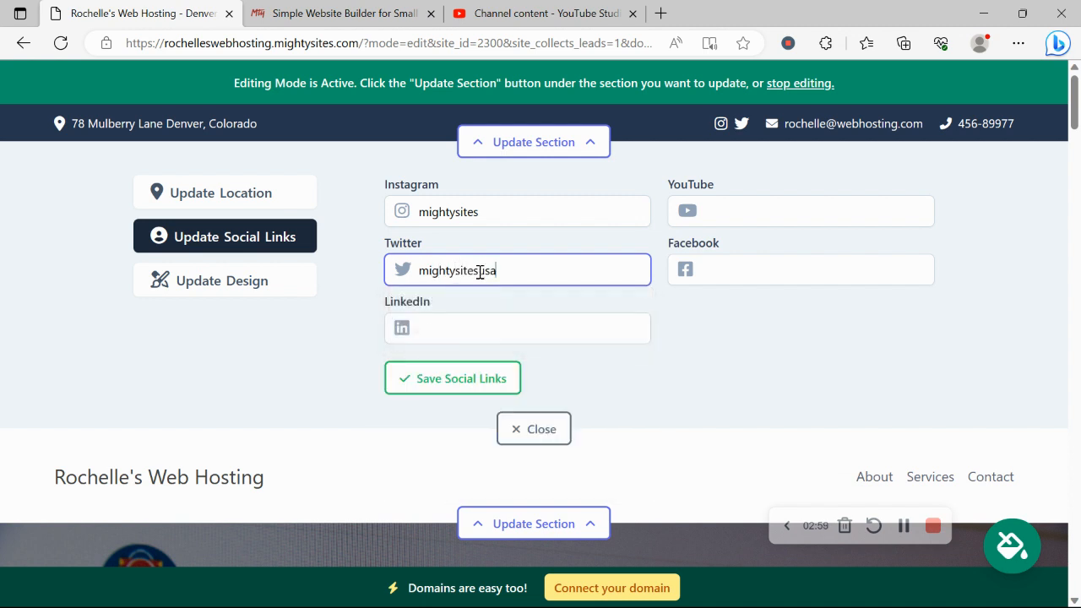
click(507, 382)
click(548, 437)
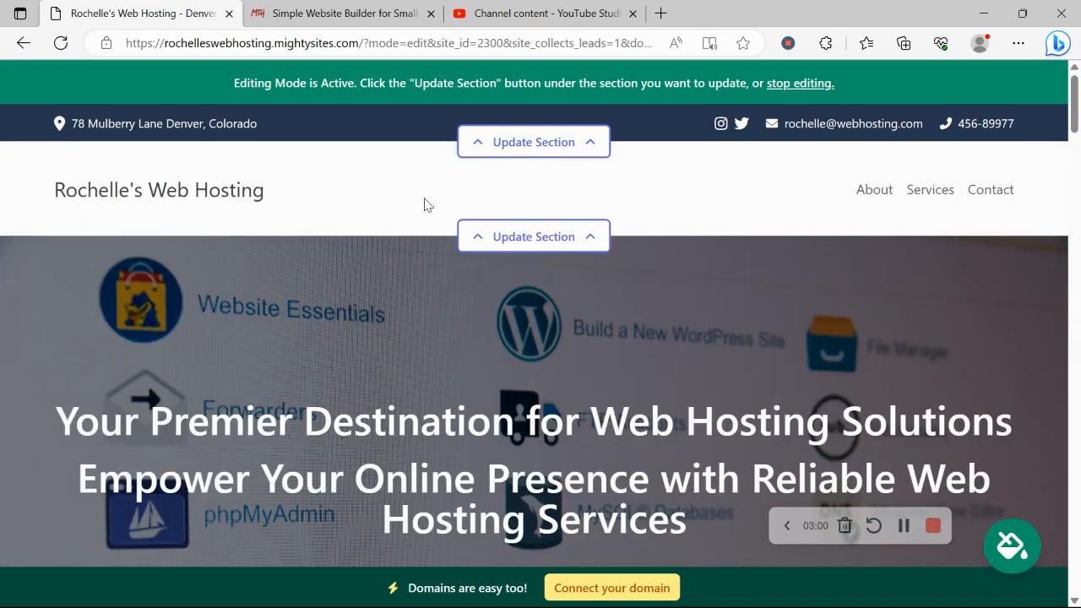
- Upload the Mighty Sites Logo YouTube image as the header logo and save it
click(530, 233)
click(512, 348)
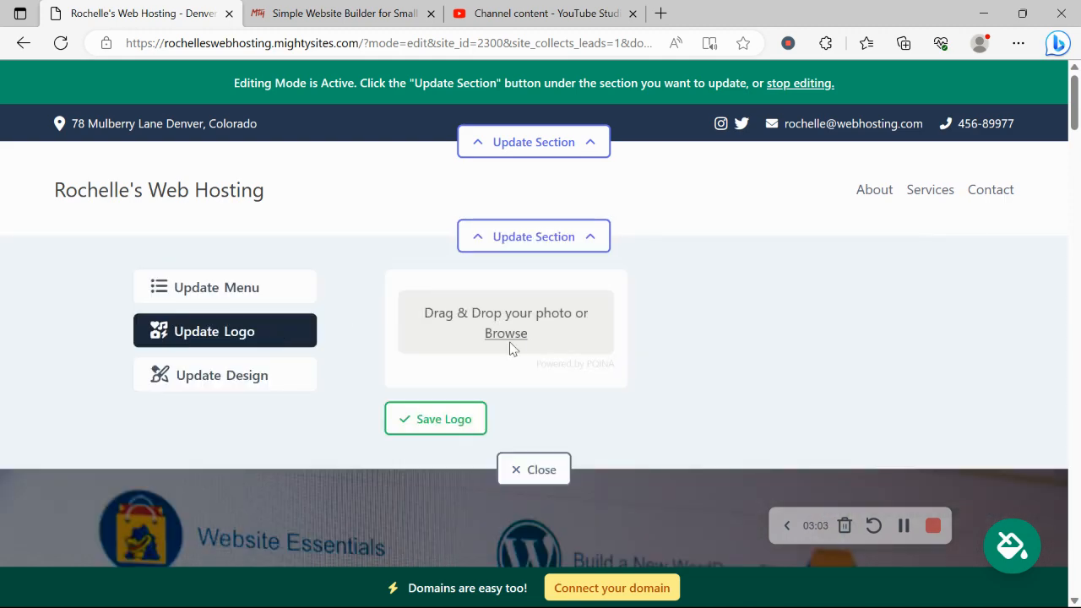
scroll(227, 259, down, 2)
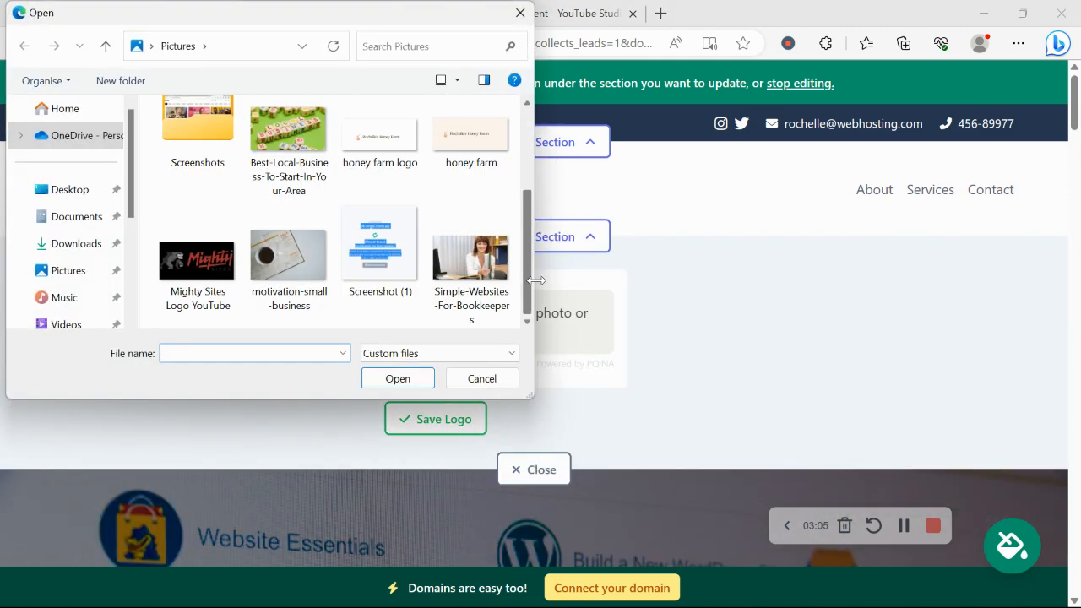
double_click(224, 259)
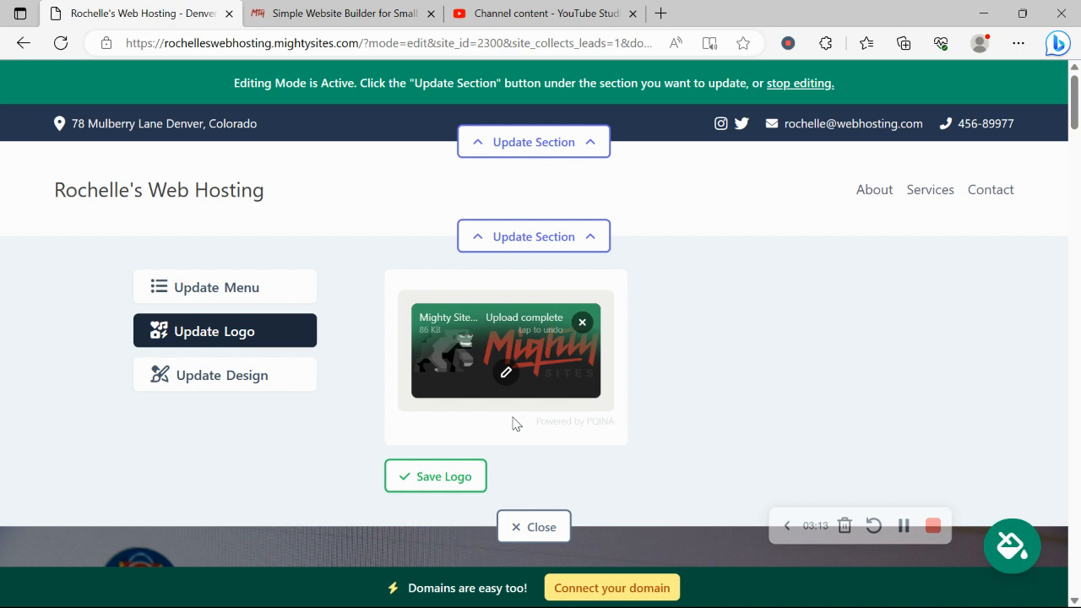
click(438, 478)
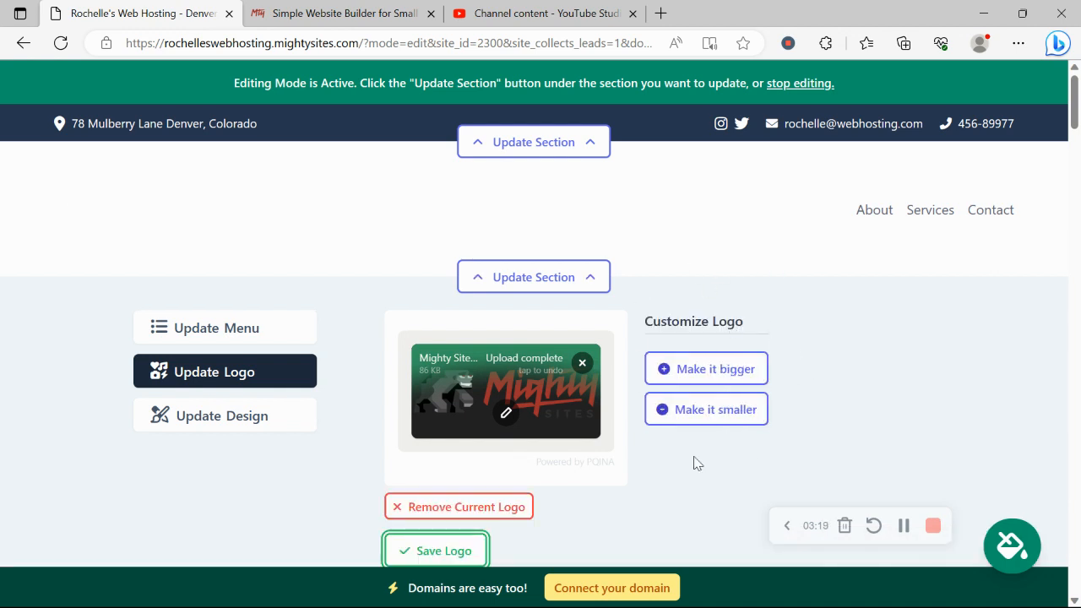
scroll(688, 282, down, 3)
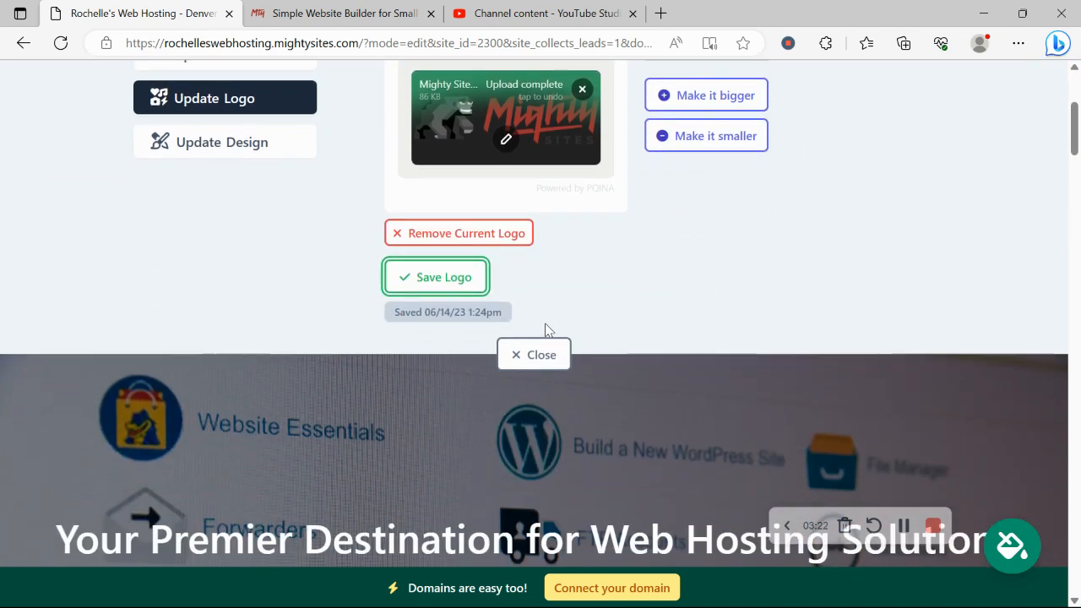
click(547, 353)
- Review the page with the new logo and bring up the colour theme picker
scroll(243, 108, up, 4)
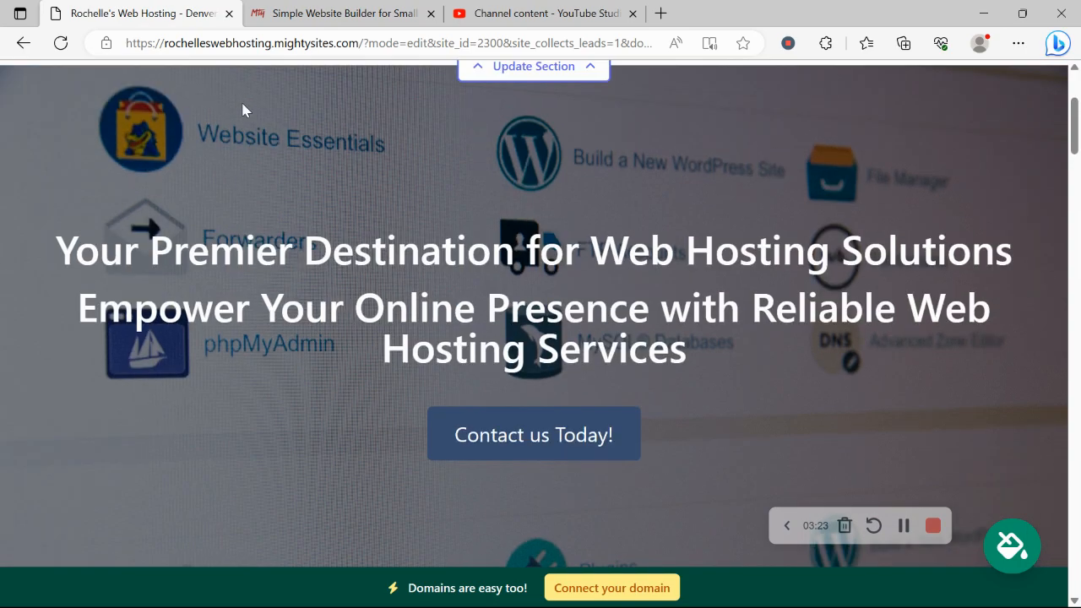
scroll(243, 108, down, 10)
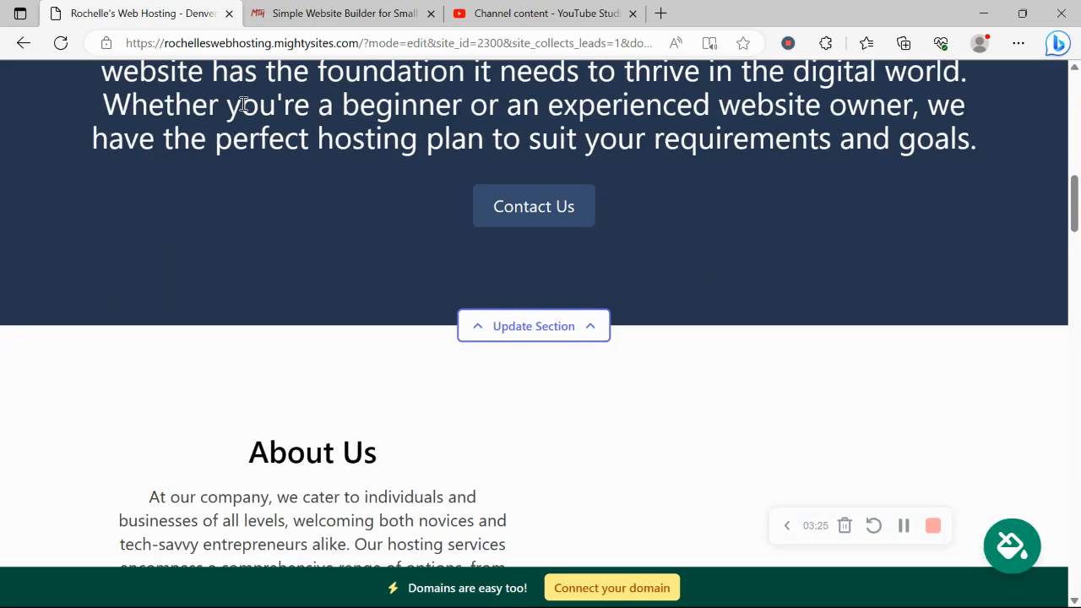
scroll(406, 218, down, 5)
scroll(405, 213, up, 6)
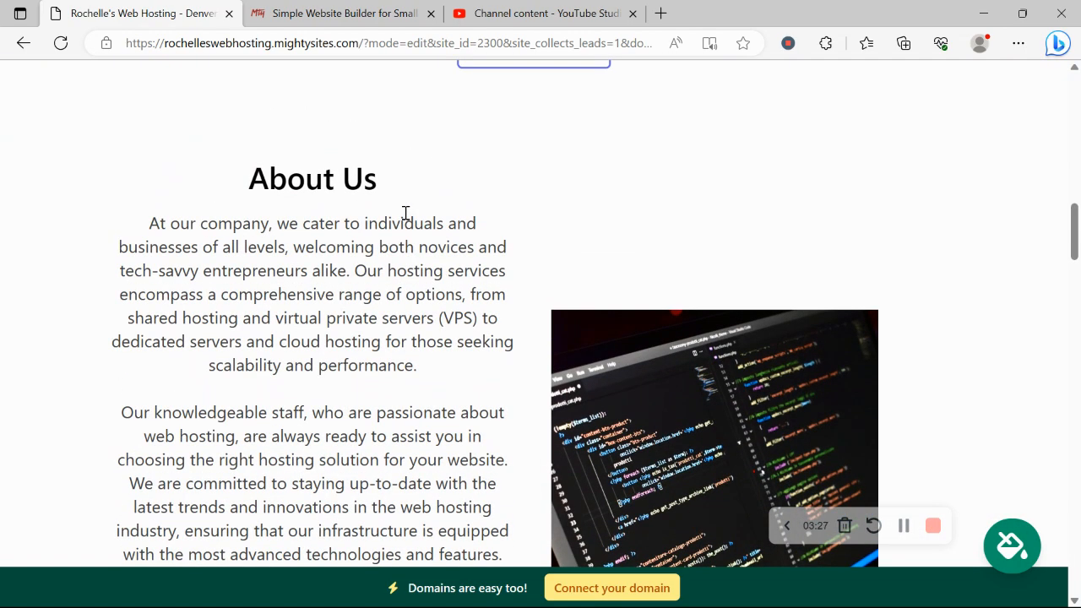
scroll(405, 213, up, 2)
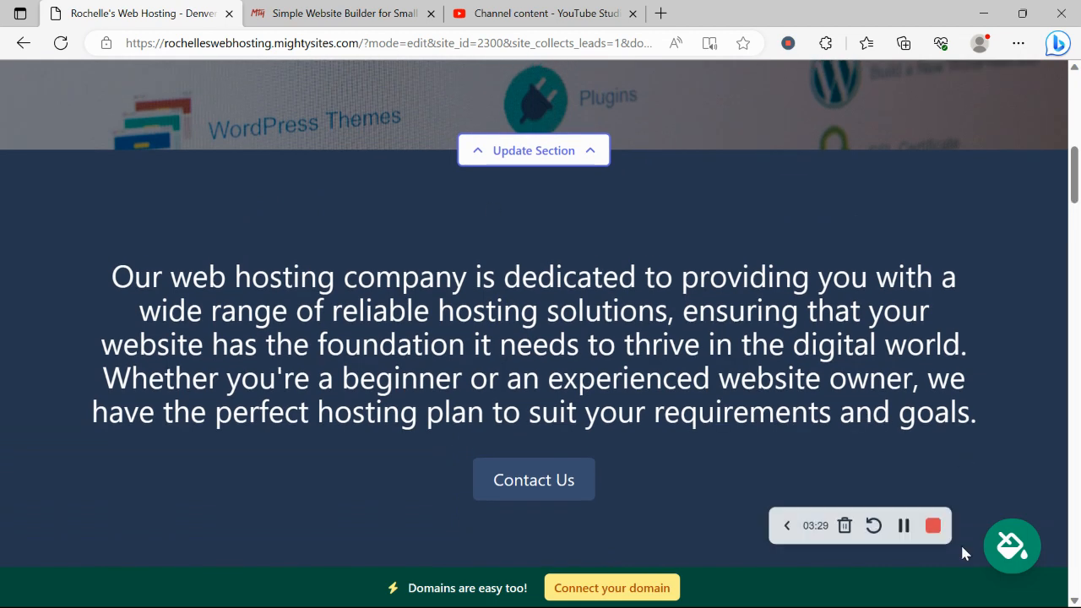
click(1011, 549)
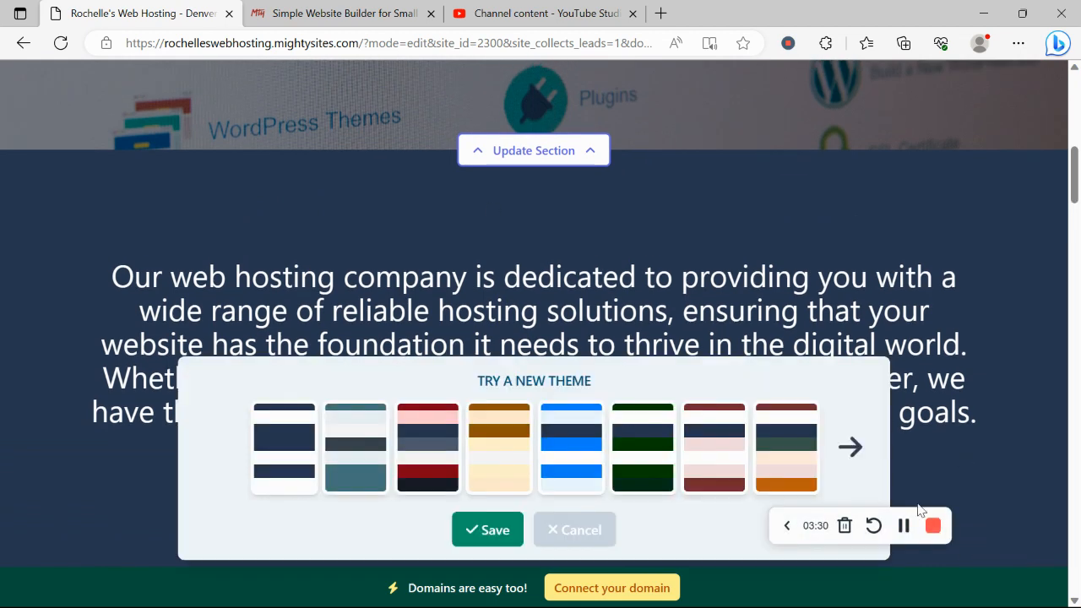
- Apply the slate grey colour theme and review the recoloured sections
click(347, 453)
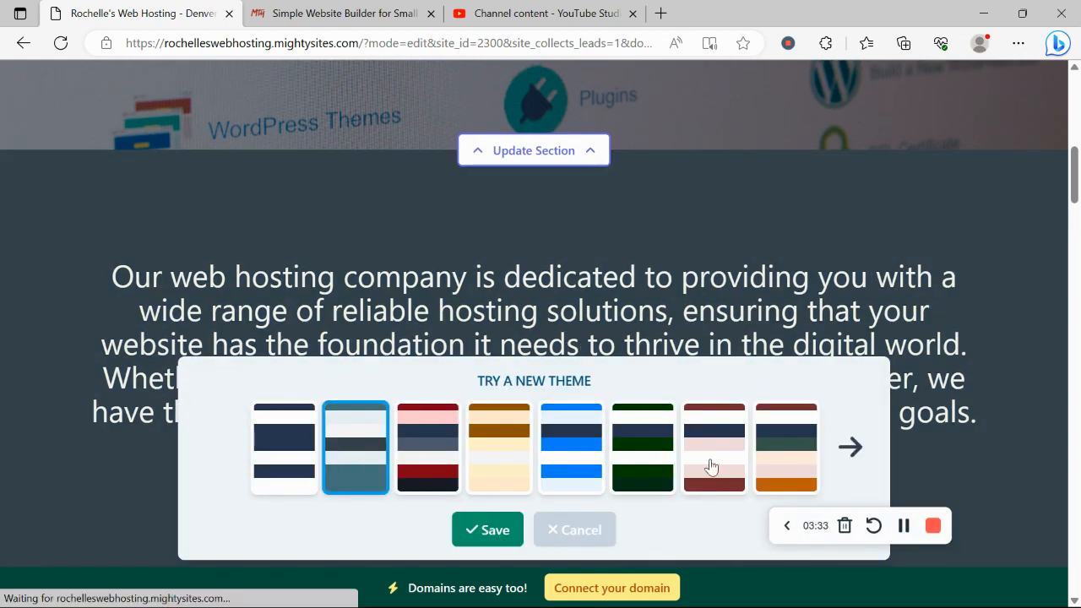
scroll(710, 464, up, 3)
scroll(711, 461, up, 3)
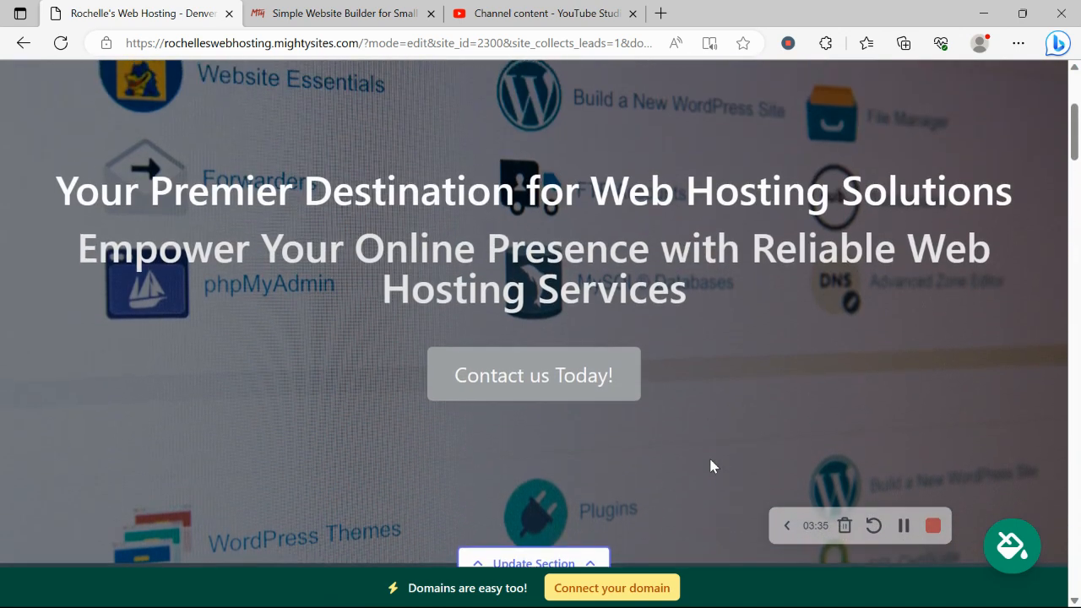
scroll(711, 460, up, 2)
scroll(710, 466, up, 1)
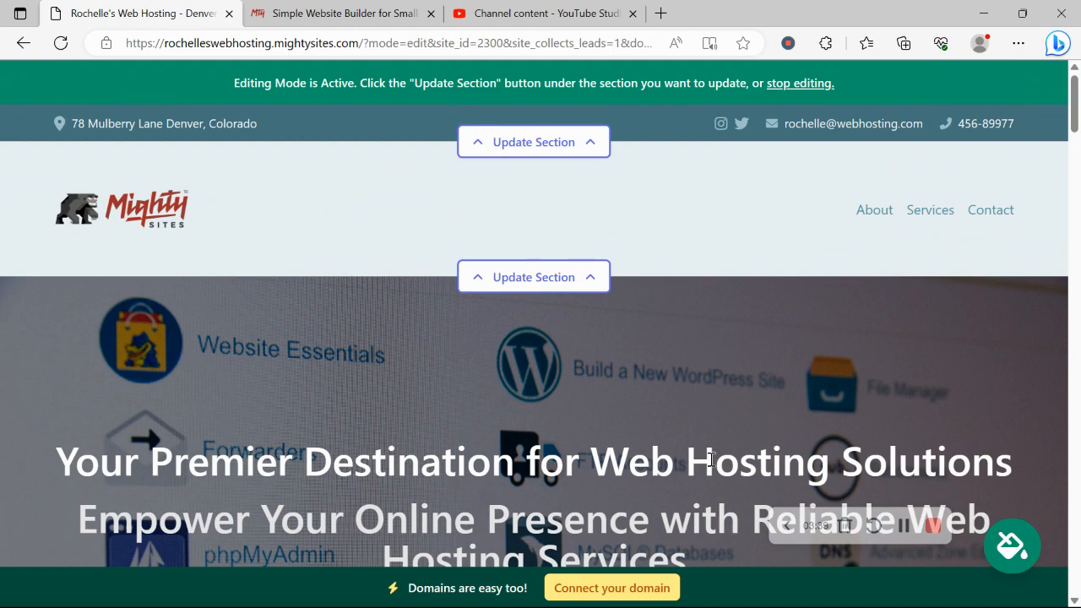
scroll(711, 460, down, 5)
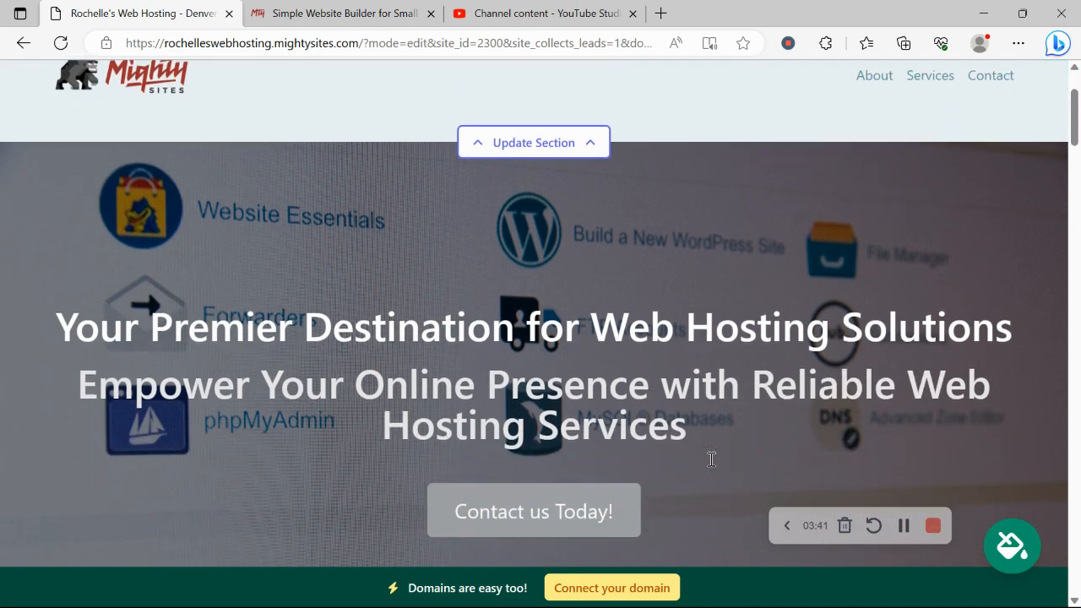
scroll(710, 466, down, 1)
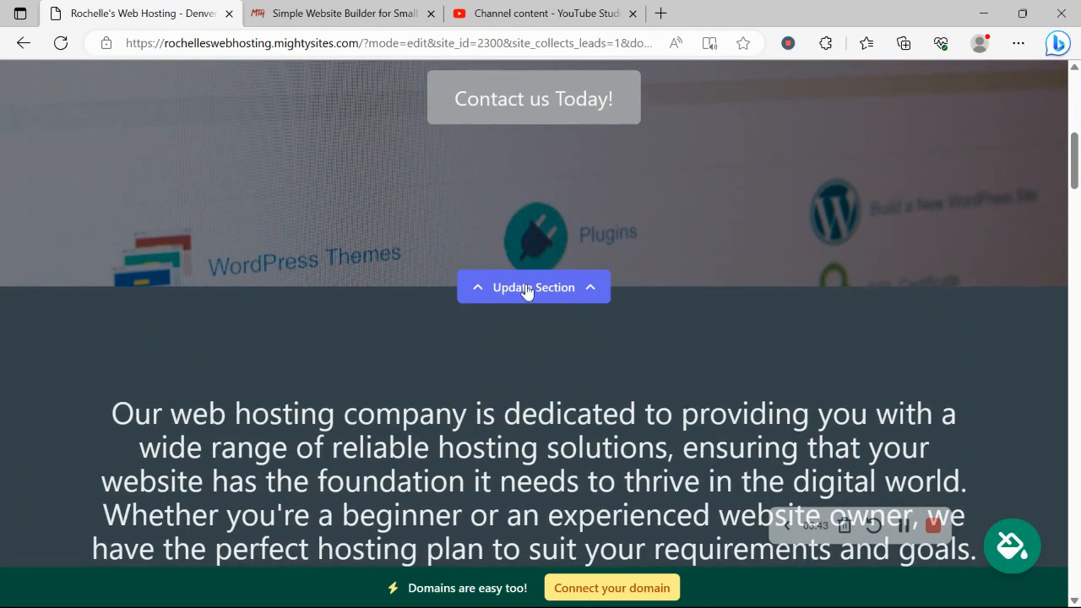
- Open the hero banner's background image options and browse the stock photo library
click(535, 287)
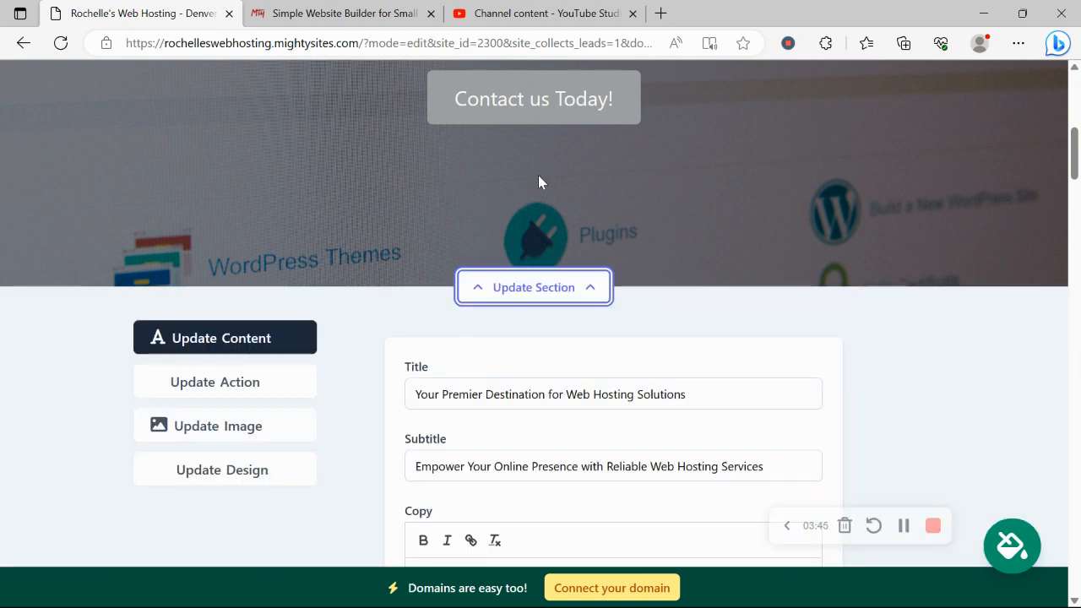
scroll(538, 178, down, 2)
click(248, 296)
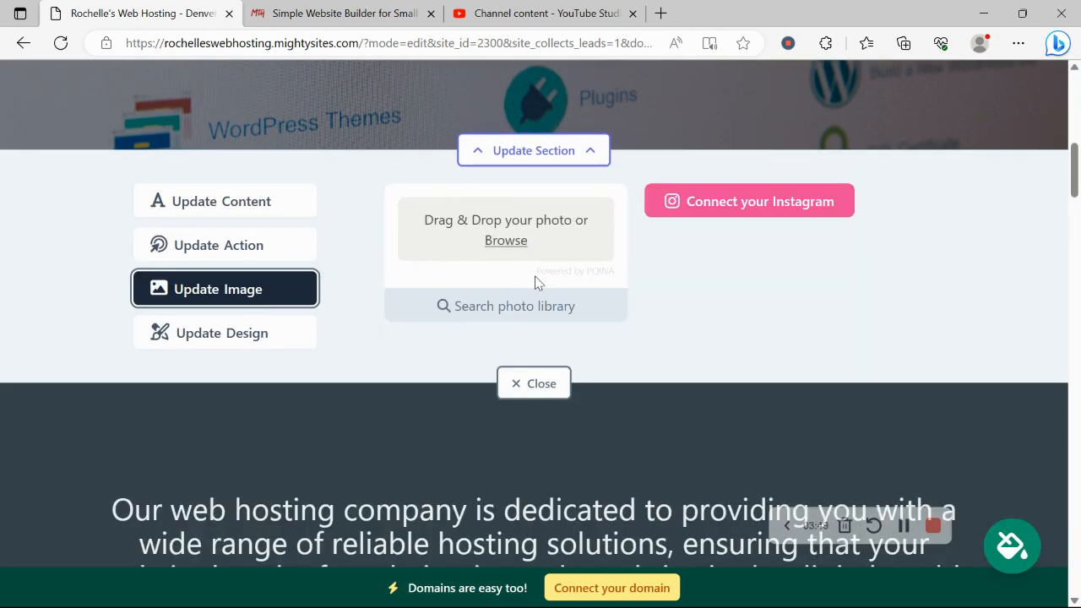
click(544, 326)
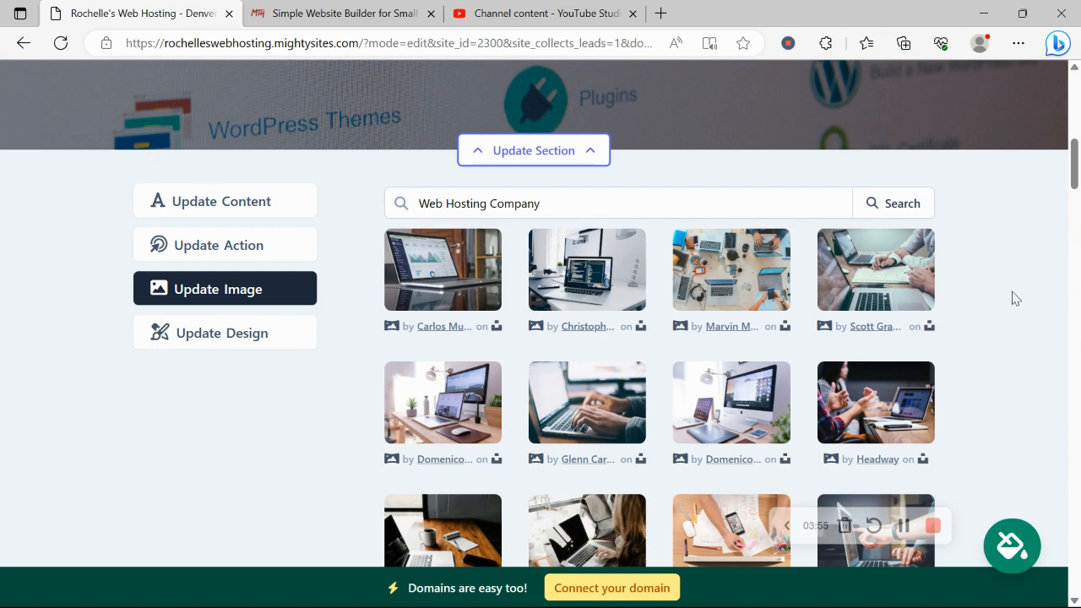
scroll(1015, 304, down, 3)
scroll(1015, 299, up, 2)
scroll(1016, 299, down, 3)
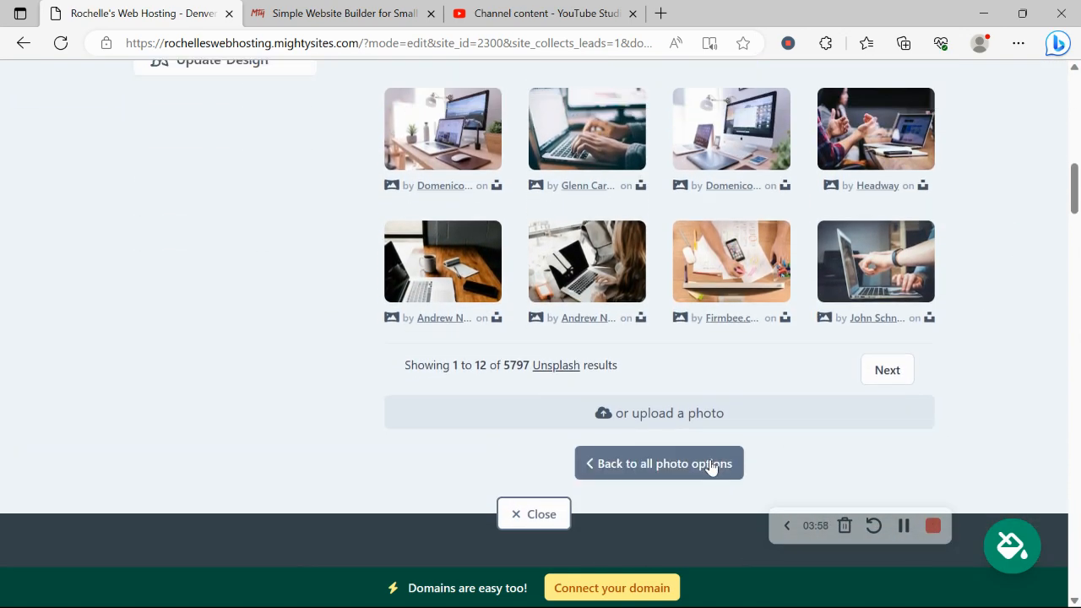
- Return from the stock photo results to the hero's upload and library choices
click(715, 464)
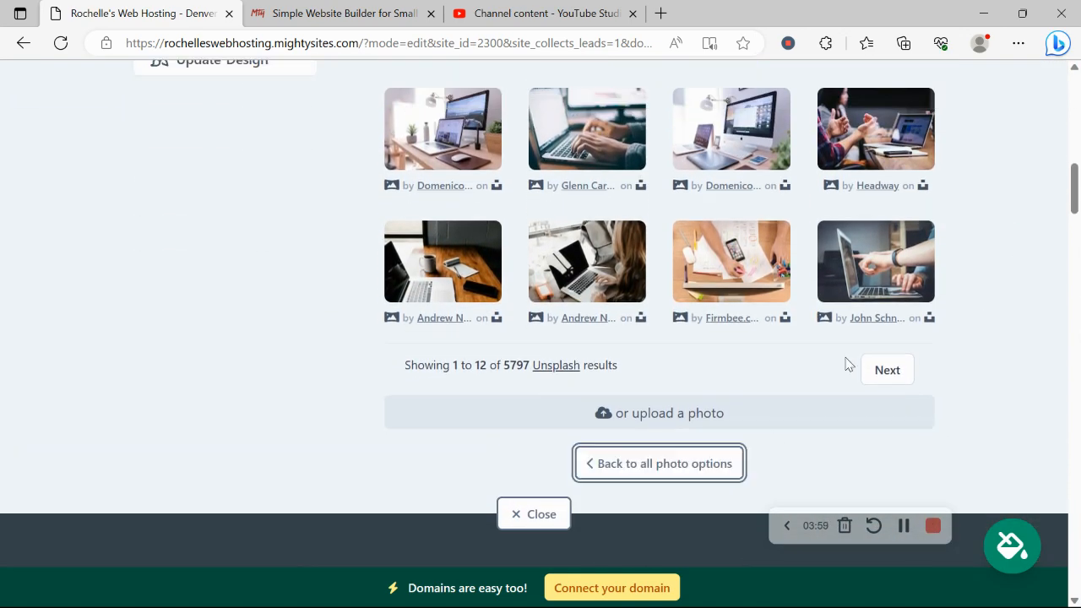
scroll(847, 363, up, 1)
scroll(848, 364, up, 4)
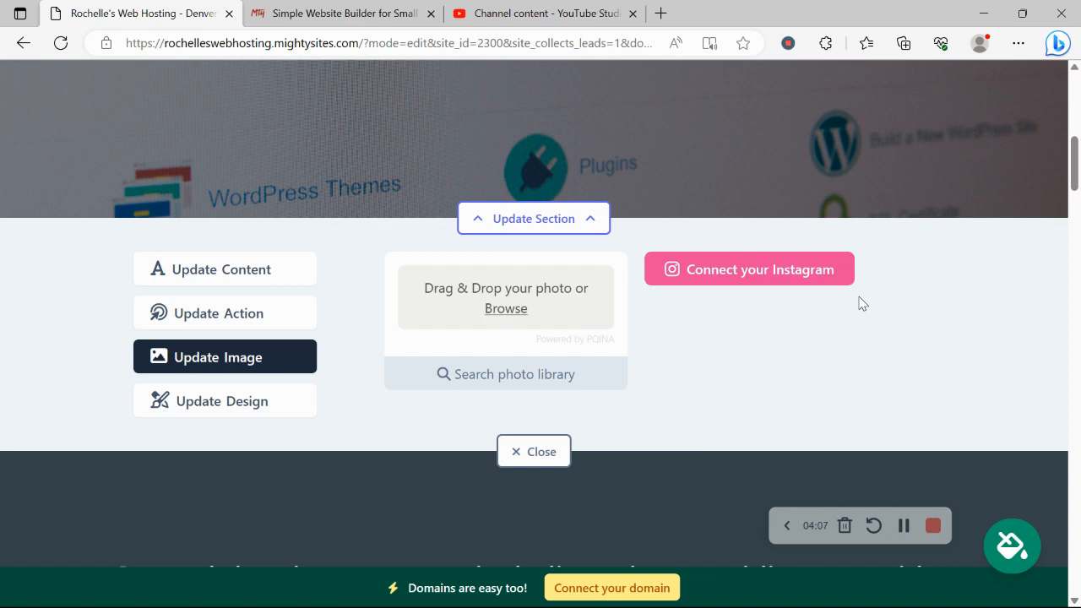
scroll(861, 302, up, 5)
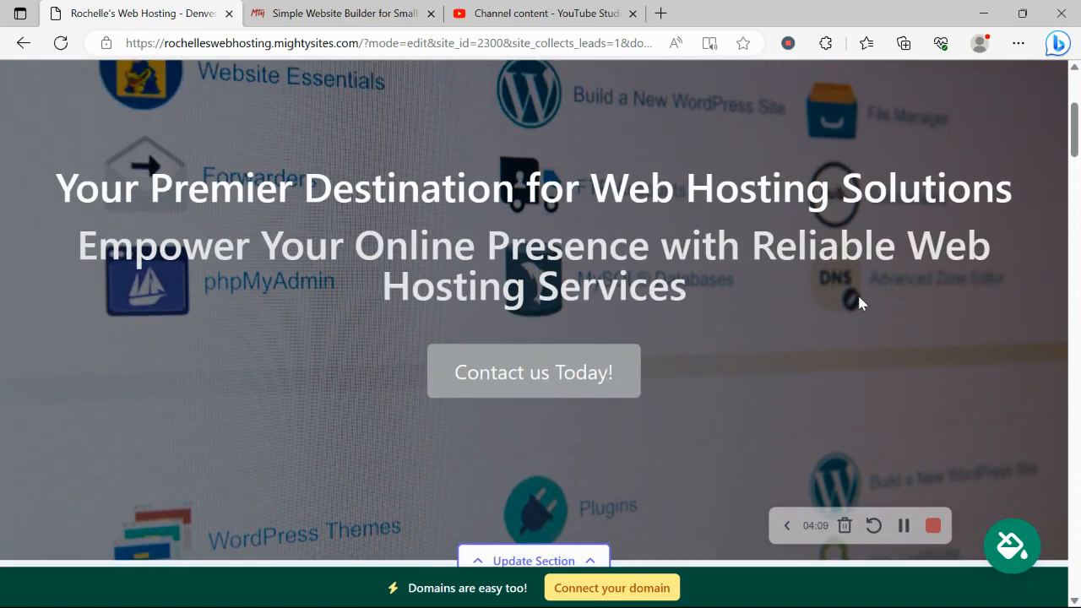
scroll(859, 302, down, 5)
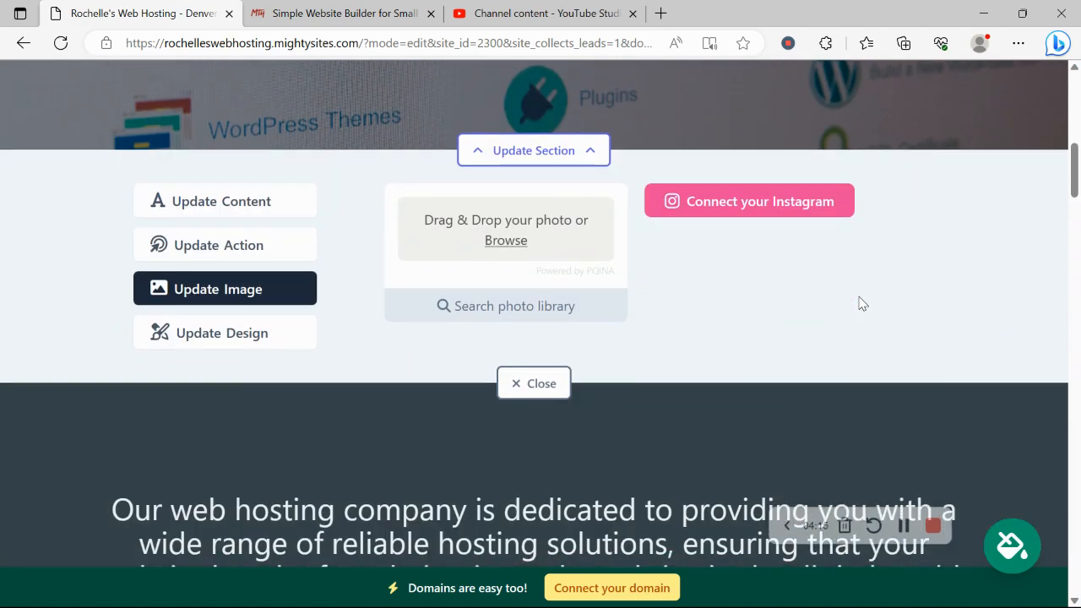
- Check the hero button's 'Contact us Today!' text and Lead Form link without changing them
triple_click(267, 245)
click(267, 245)
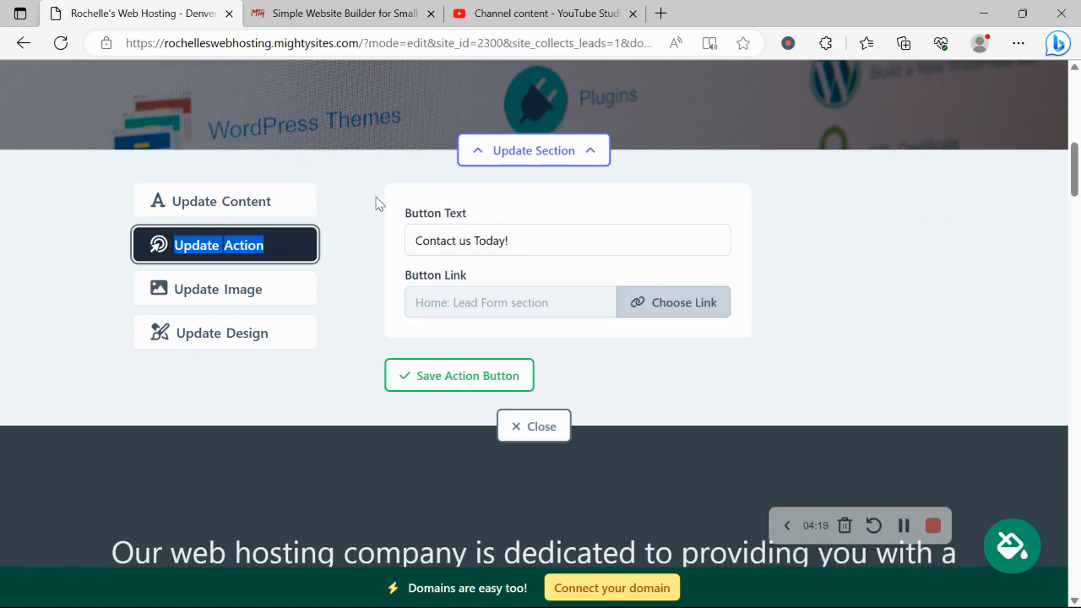
scroll(431, 200, up, 3)
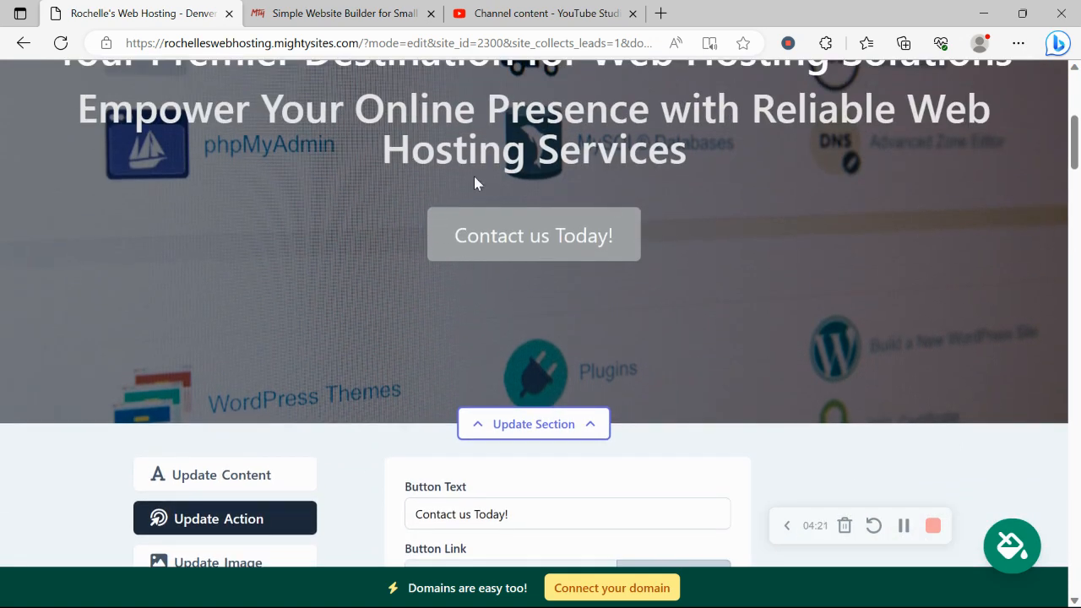
scroll(441, 181, down, 2)
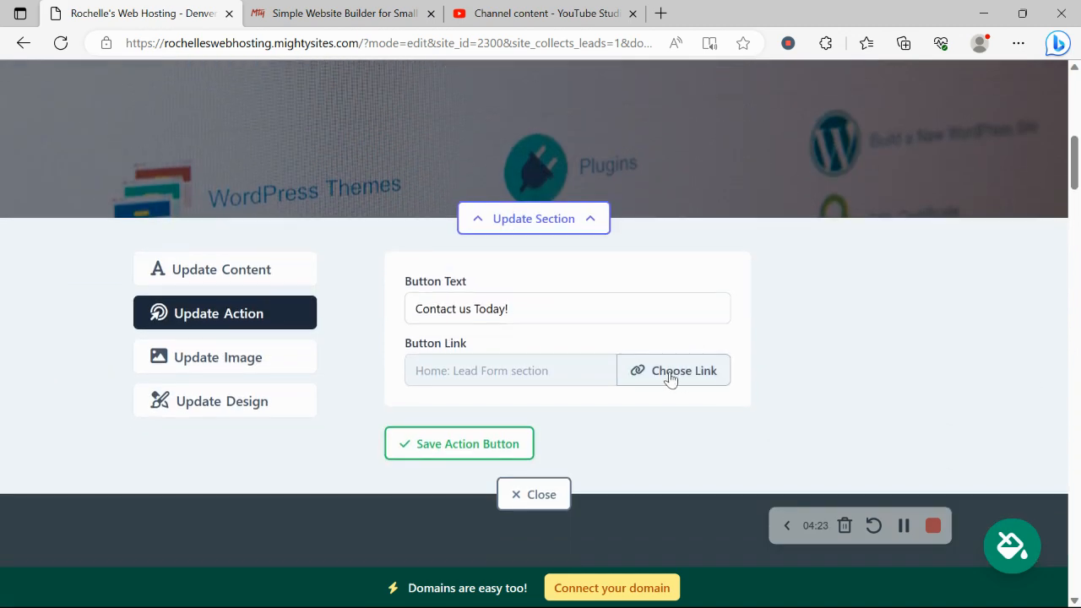
click(661, 378)
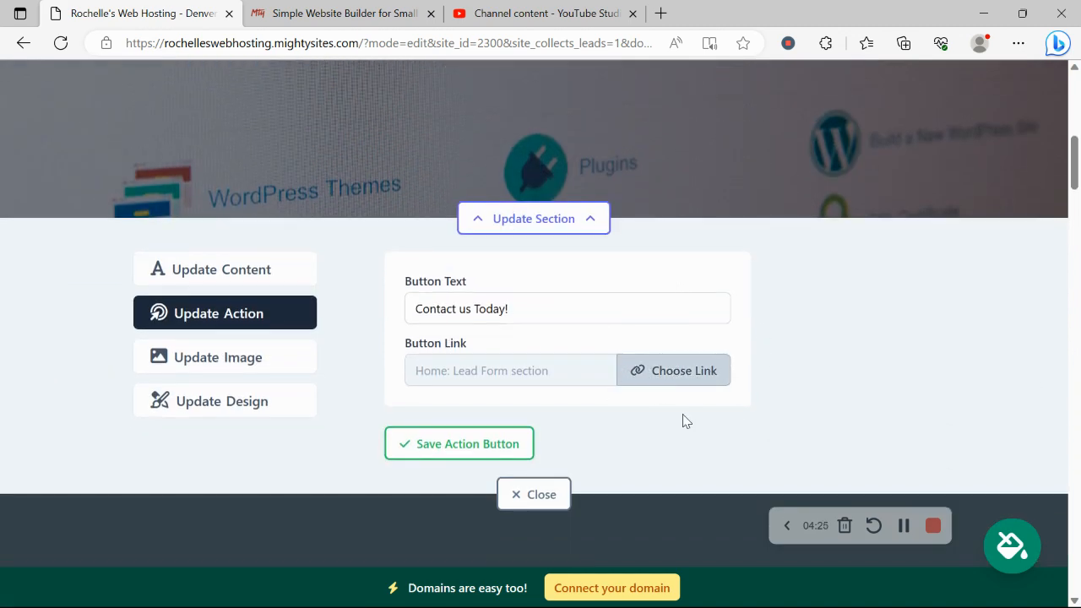
click(620, 382)
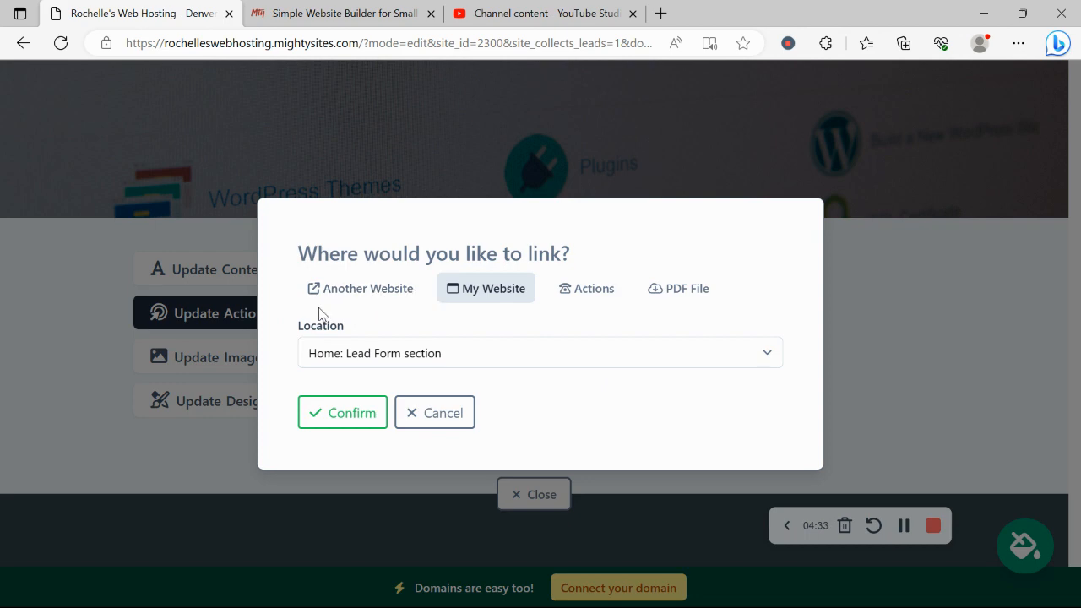
click(439, 429)
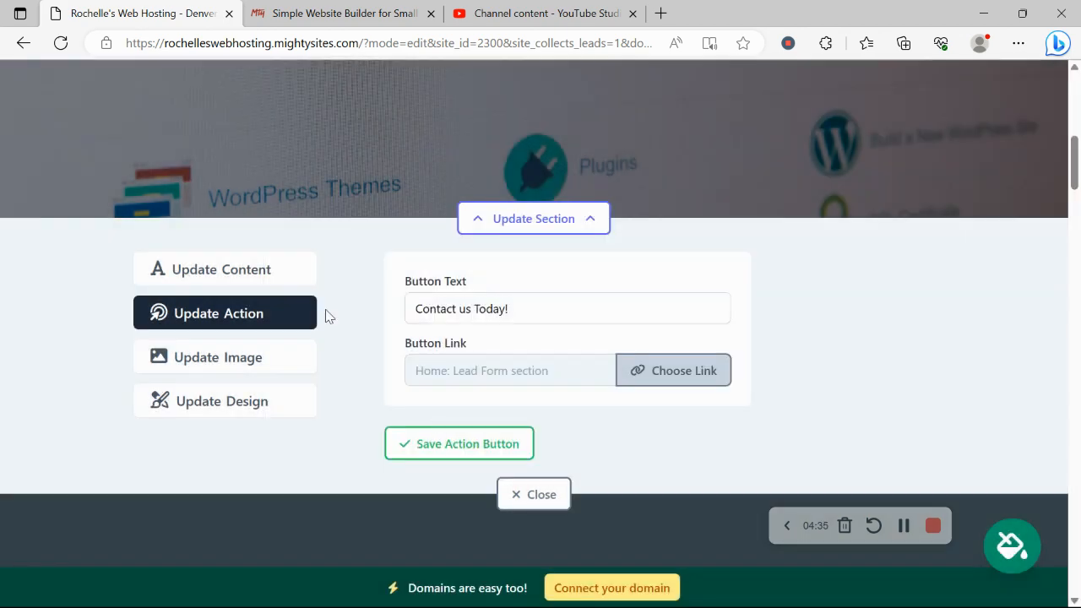
- Bring up the hero's Title, Subtitle and Copy fields for editing
click(225, 279)
scroll(225, 280, down, 1)
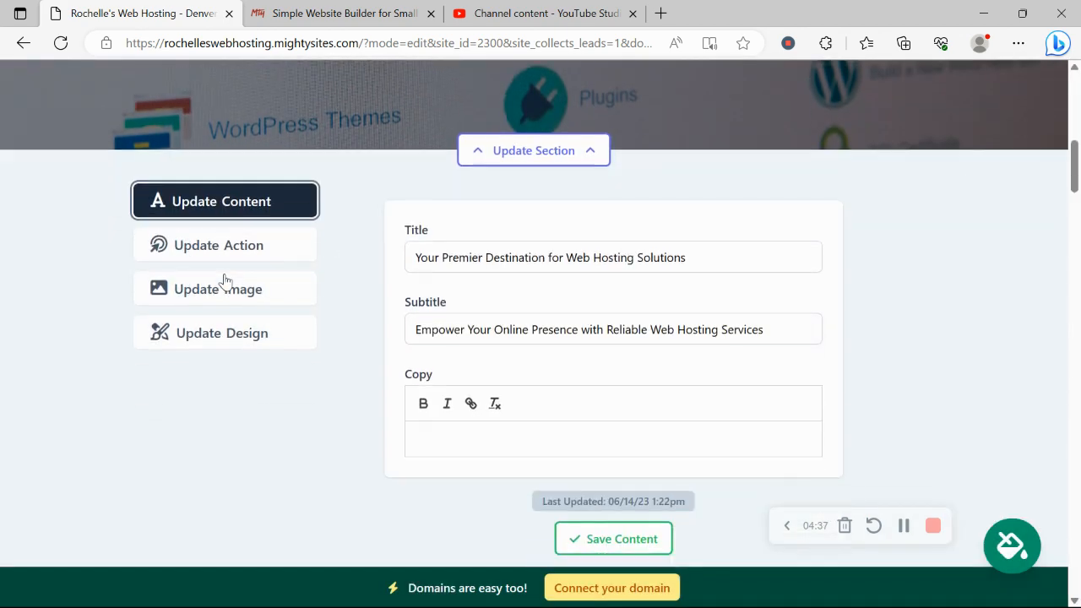
scroll(225, 278, up, 5)
drag(26, 168, 852, 290)
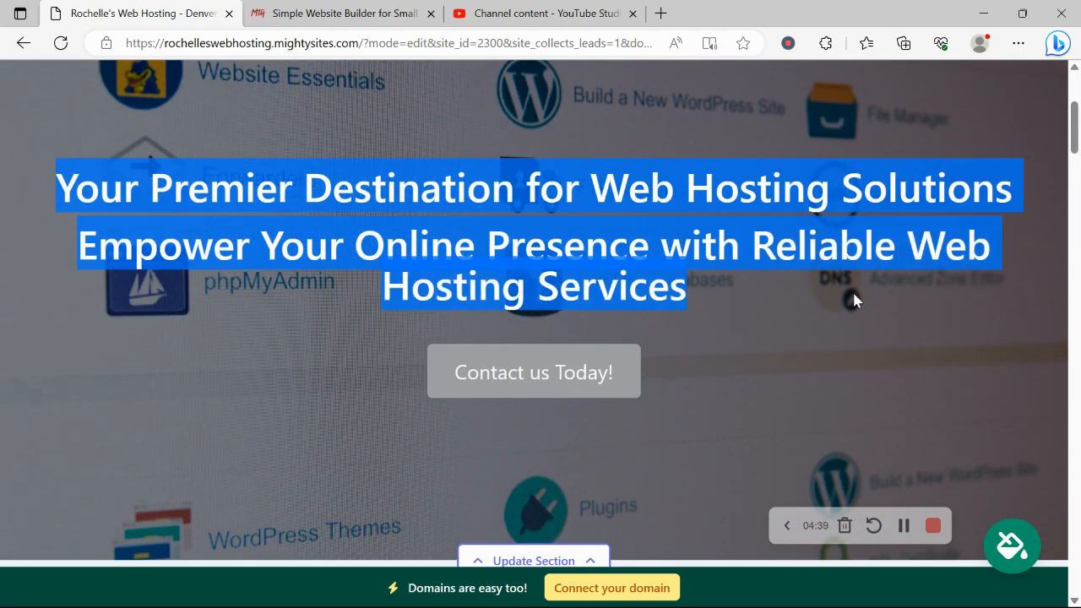
- Review the page down to the contact form and footer, then start connecting a custom domain
click(724, 383)
scroll(725, 384, down, 6)
scroll(729, 392, down, 10)
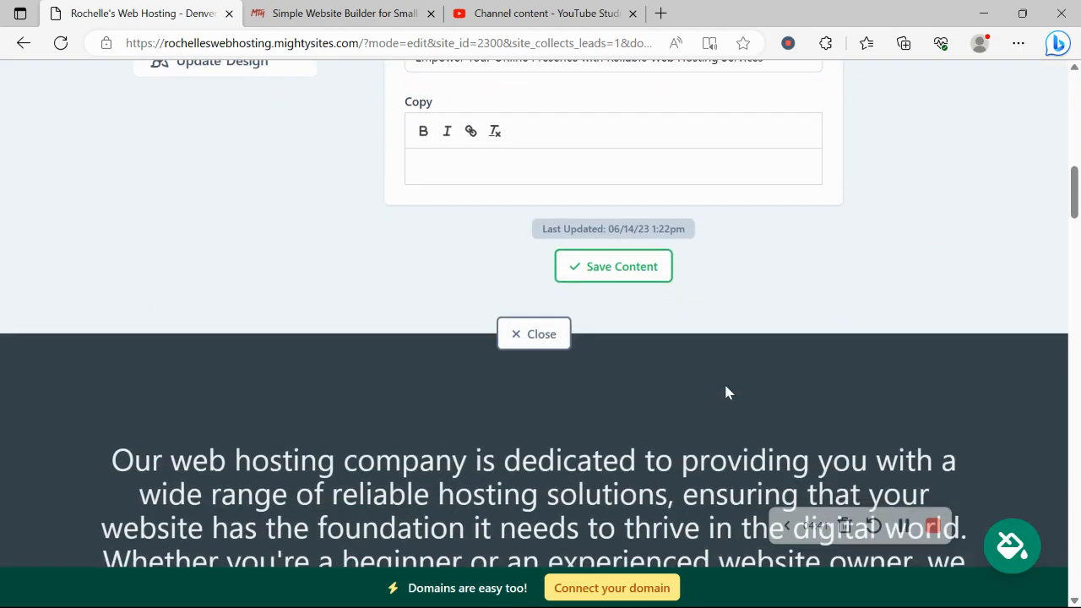
scroll(724, 386, down, 10)
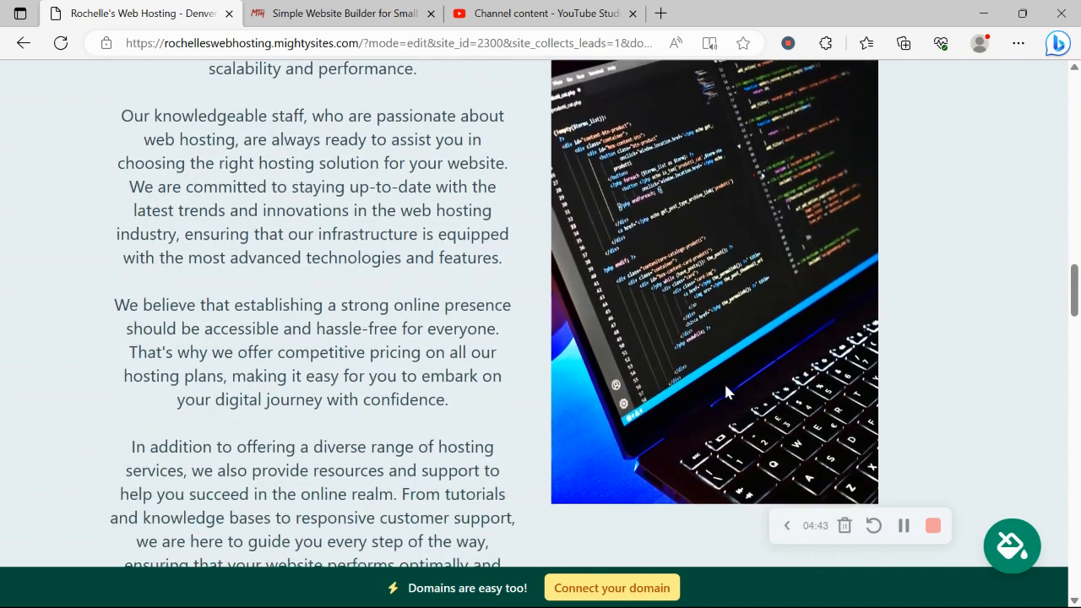
scroll(727, 386, down, 10)
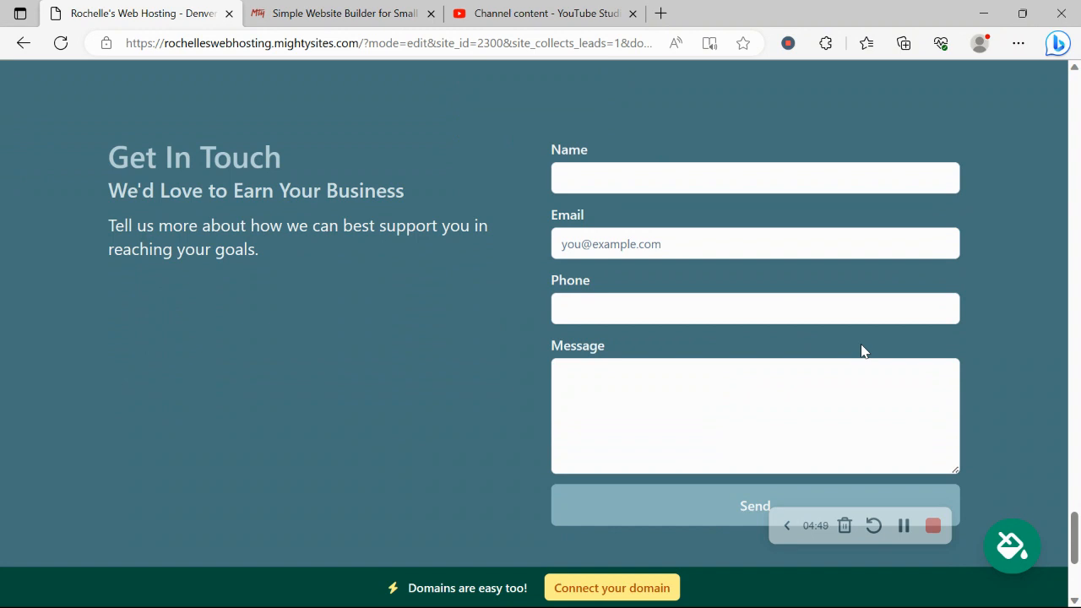
scroll(861, 350, down, 2)
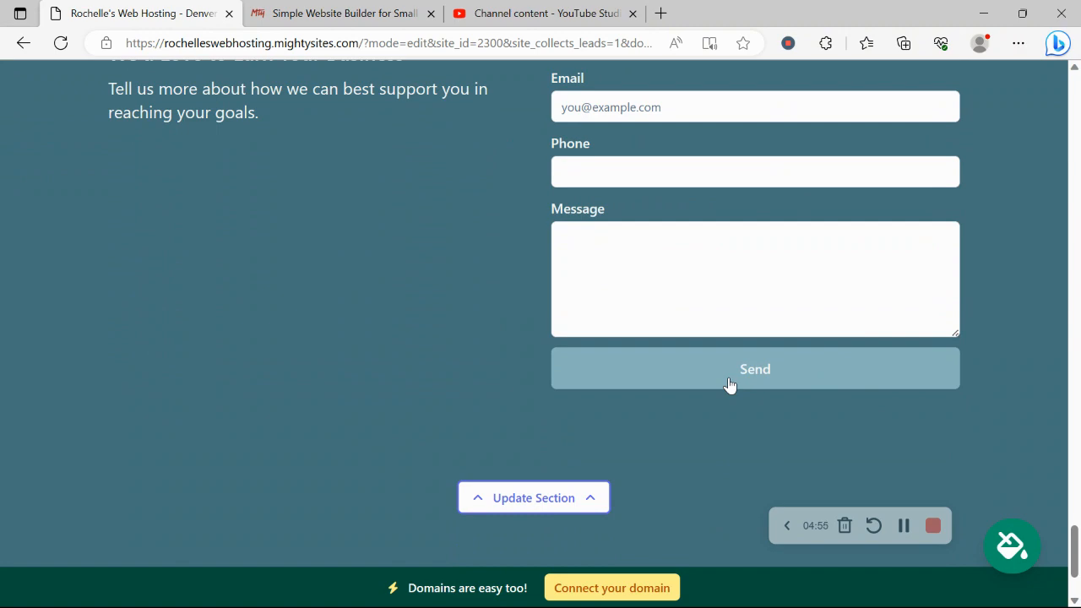
scroll(729, 381, down, 2)
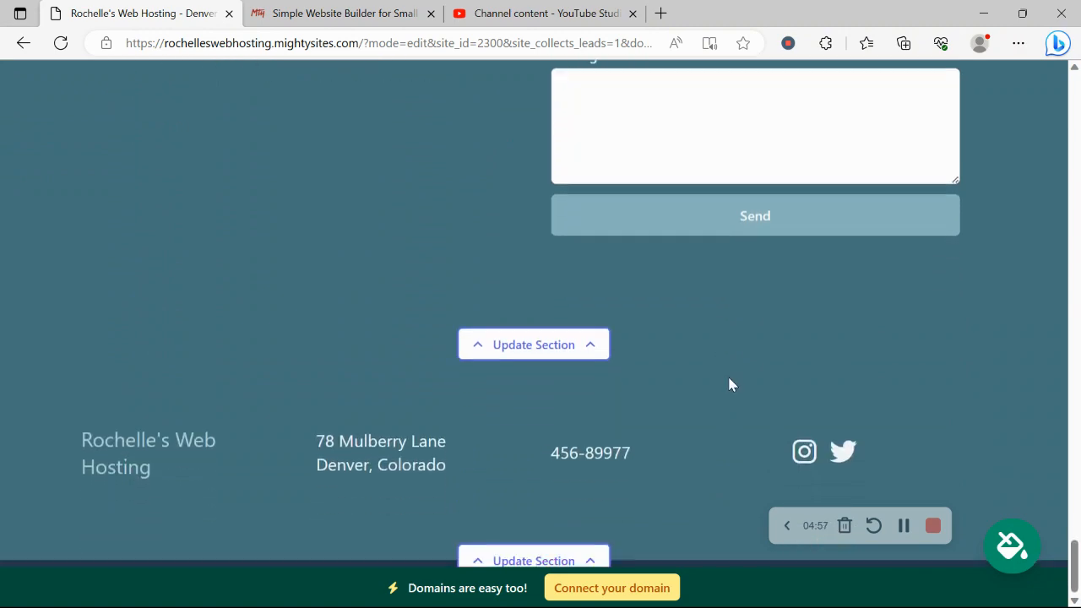
scroll(729, 381, up, 10)
scroll(729, 377, up, 8)
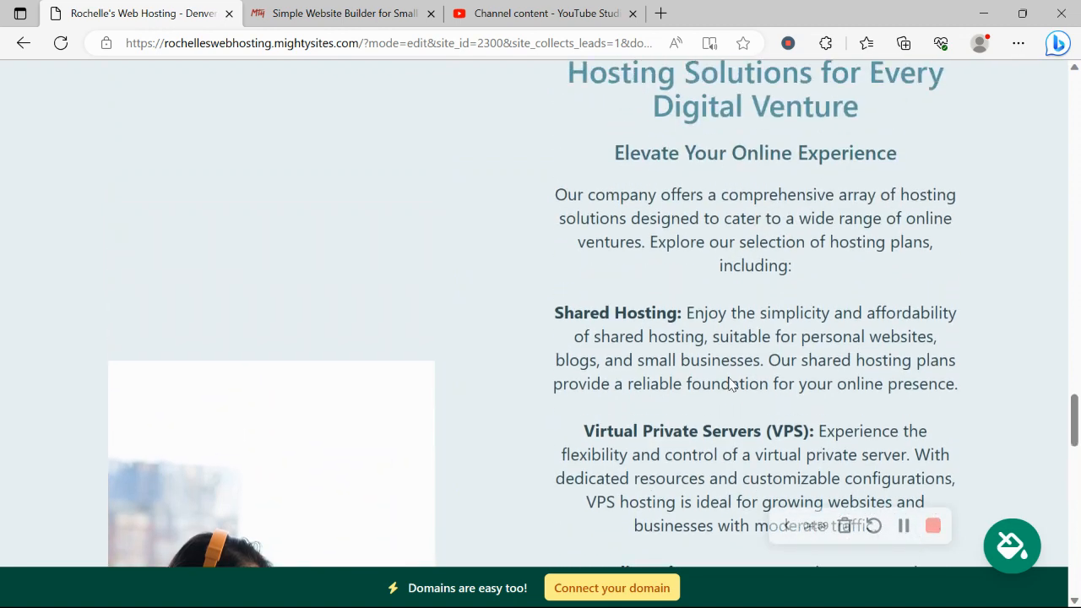
click(647, 590)
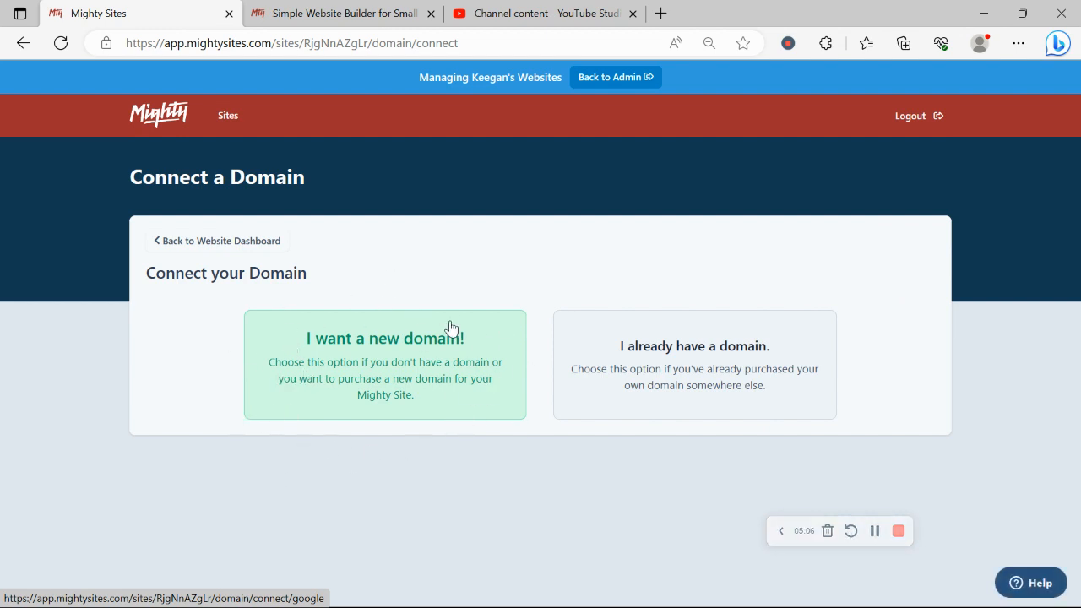
- From the Website Dashboard, open the live mightysites.com web hosting site in a new tab and scroll its banner and description
click(224, 250)
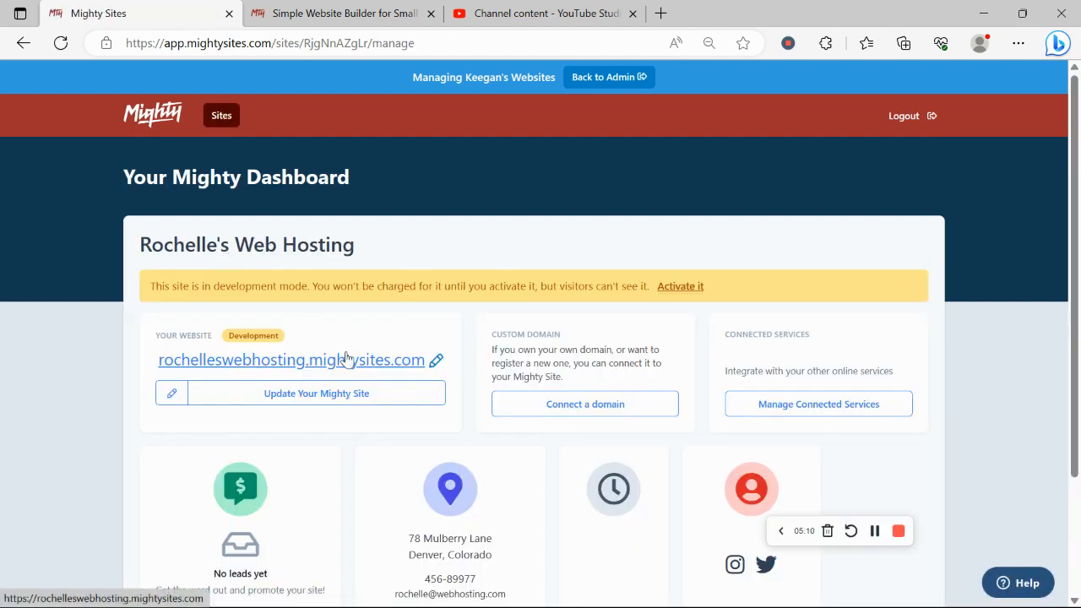
click(346, 359)
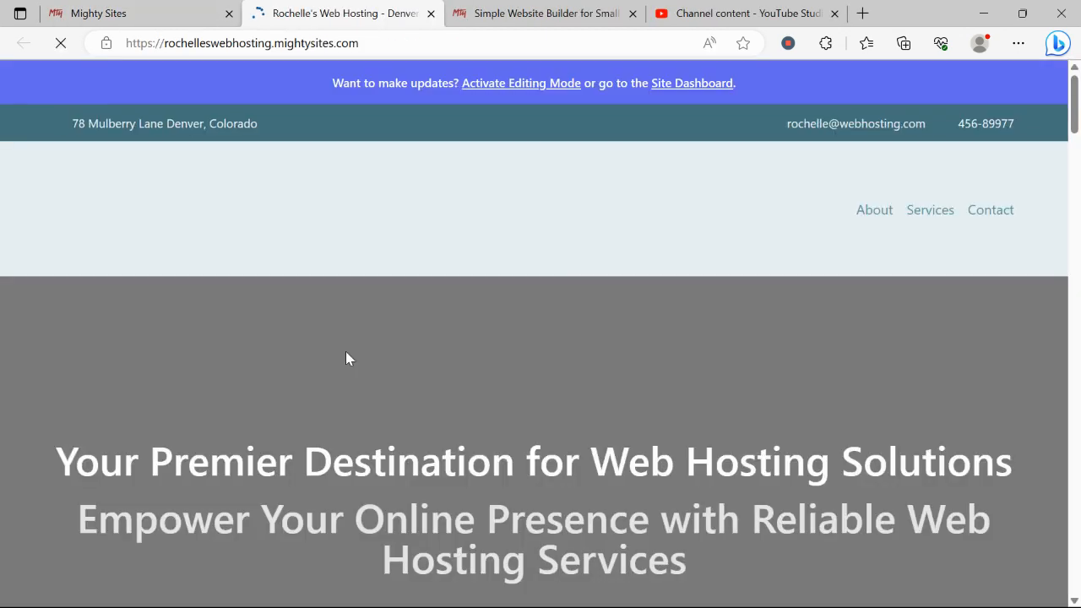
scroll(347, 352, down, 6)
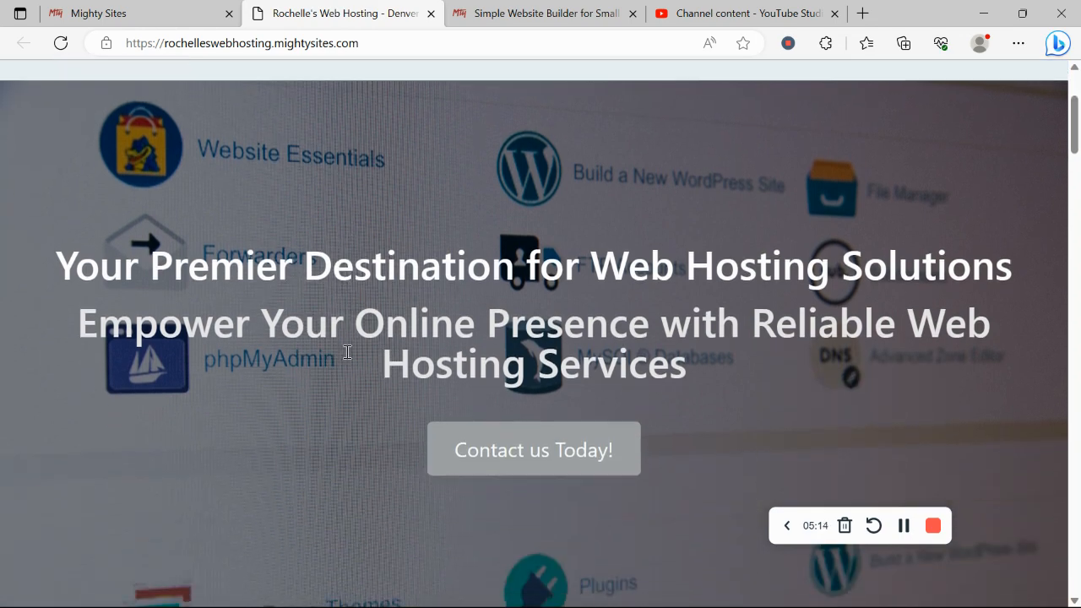
scroll(347, 359, down, 5)
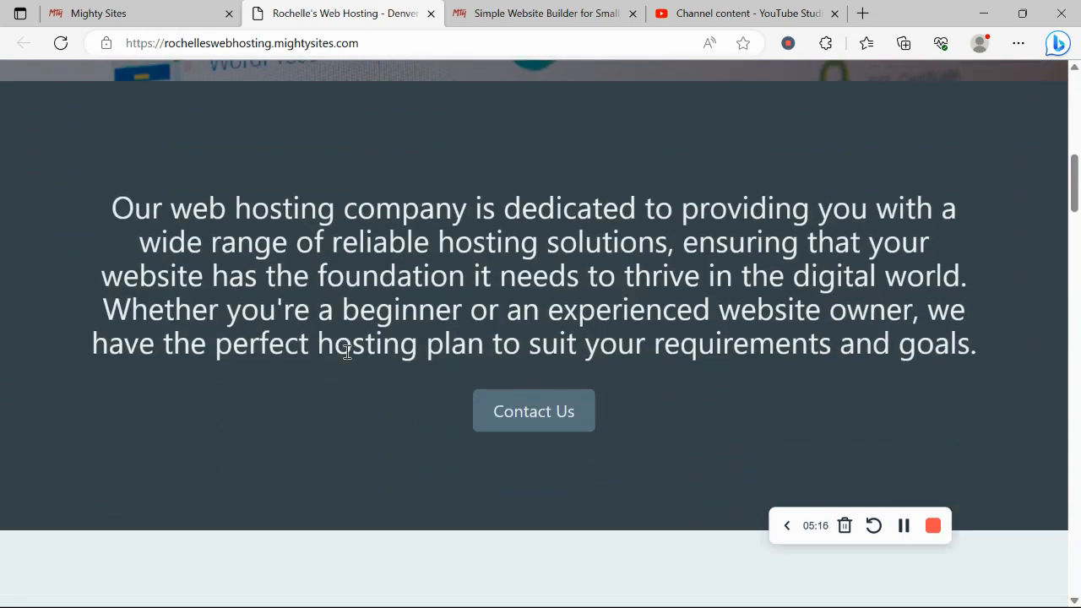